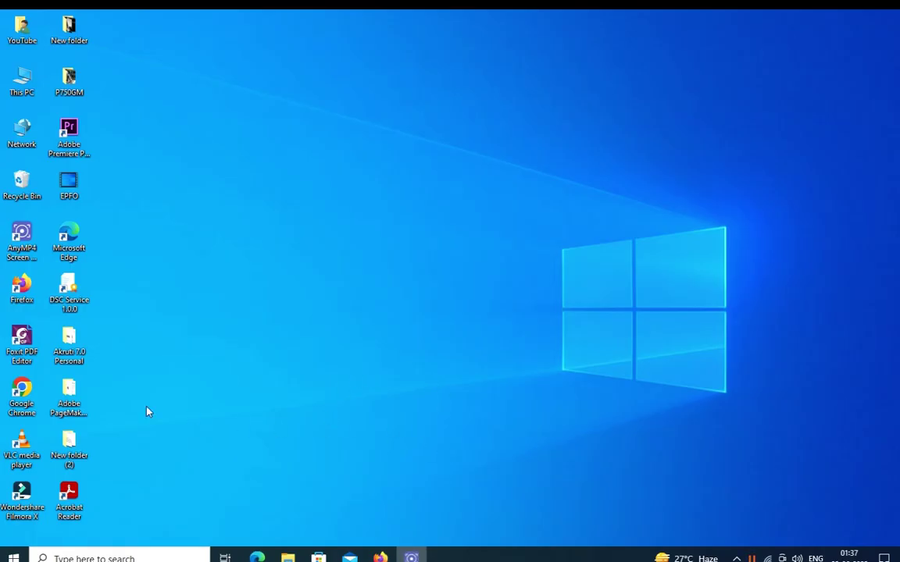
- Open the Akruti 7.0 Personal folder and run the akruti 7 installer
double_click(69, 343)
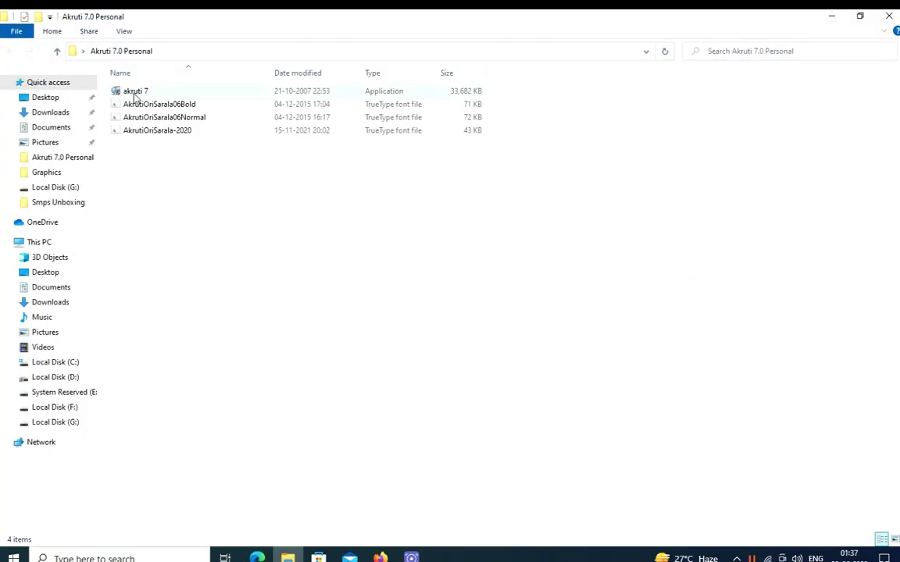
left_click(134, 94)
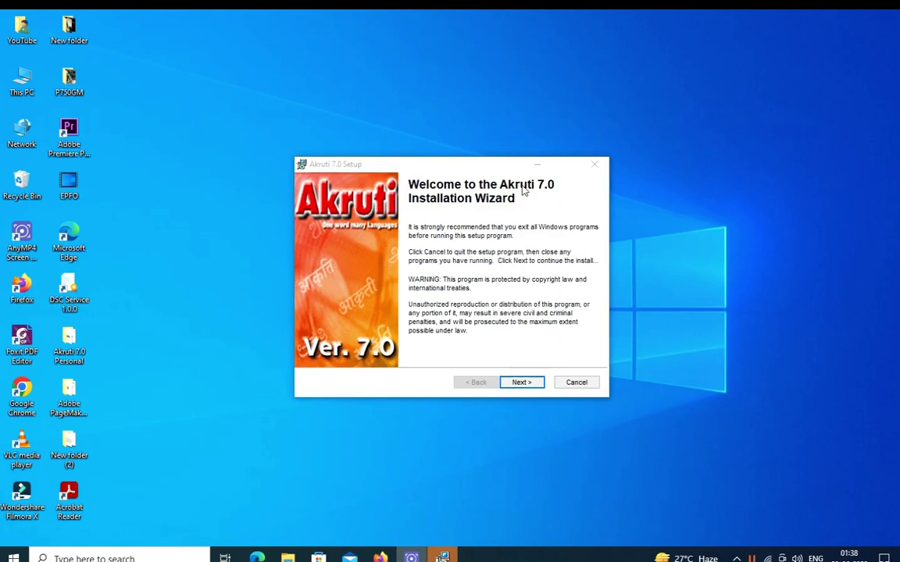
- Install Akruti 7.0 with an organisation name into the default folder and finish the wizard
left_click(521, 383)
left_click(404, 247)
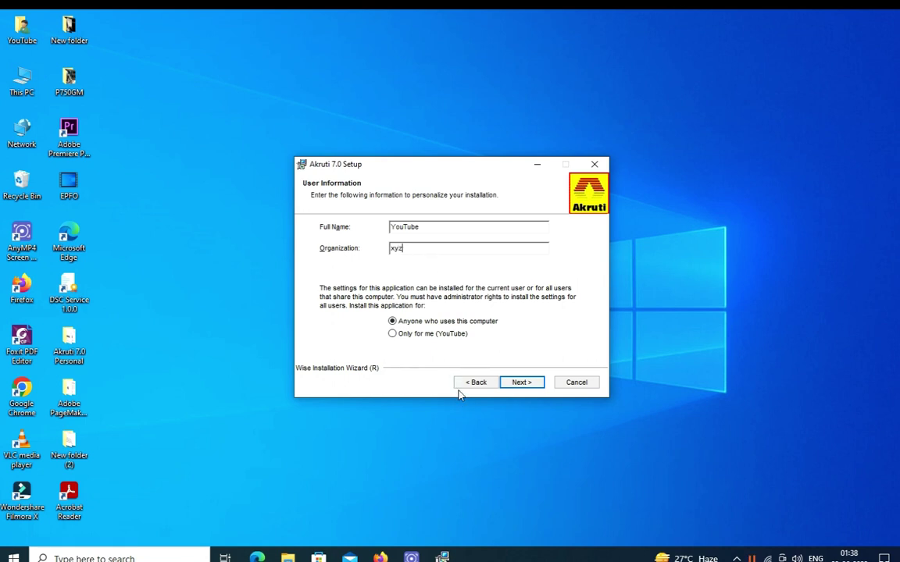
left_click(531, 388)
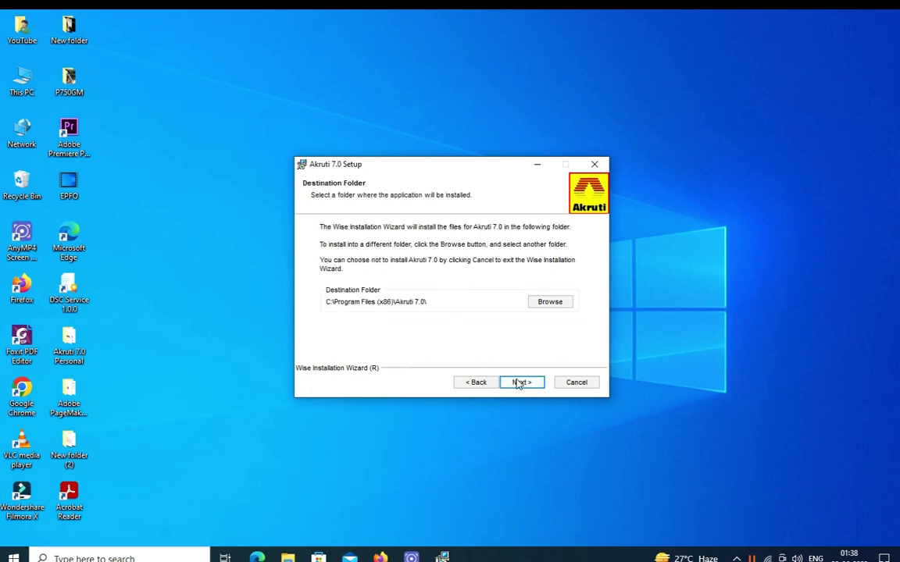
left_click(519, 386)
left_click(518, 384)
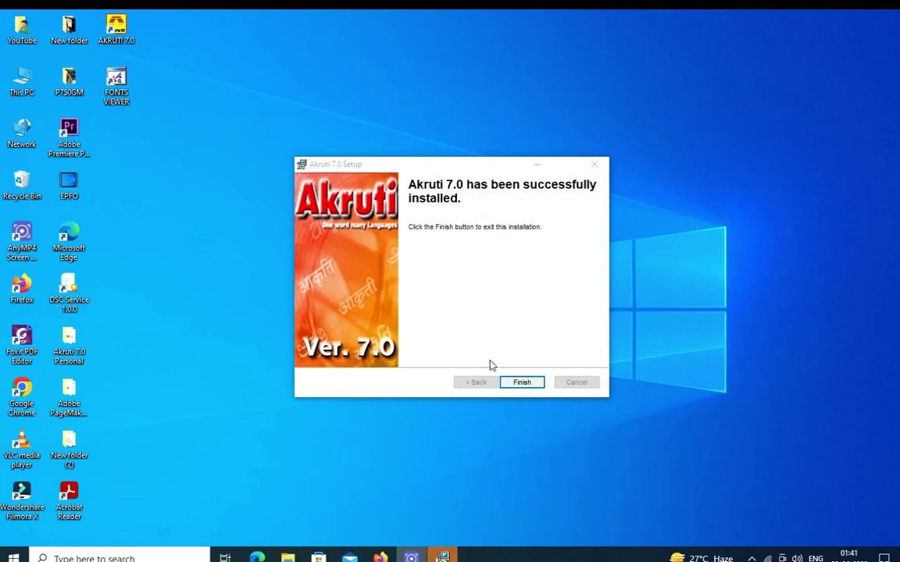
left_click(519, 384)
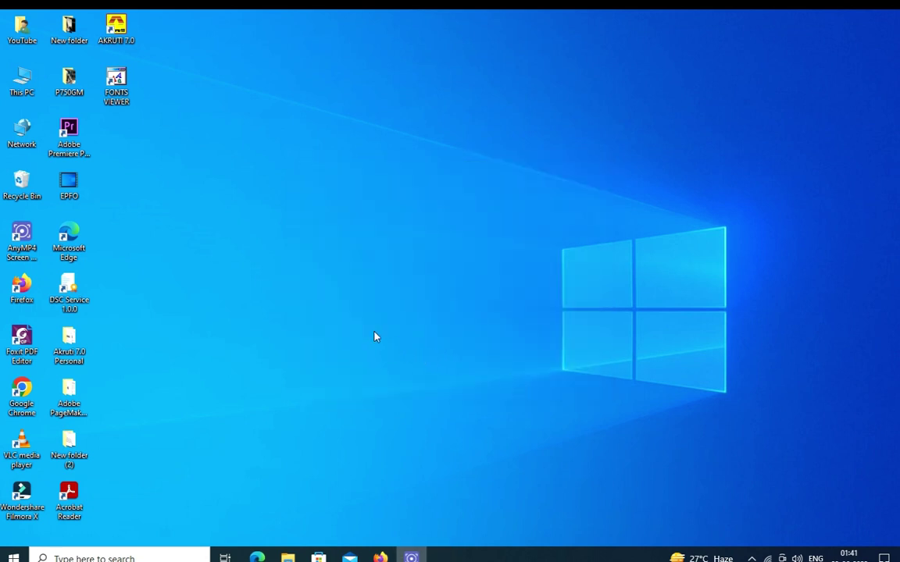
- Launch Akruti 7.0 and choose the Akruti Regular font, leaving script and layout unchanged
double_click(115, 31)
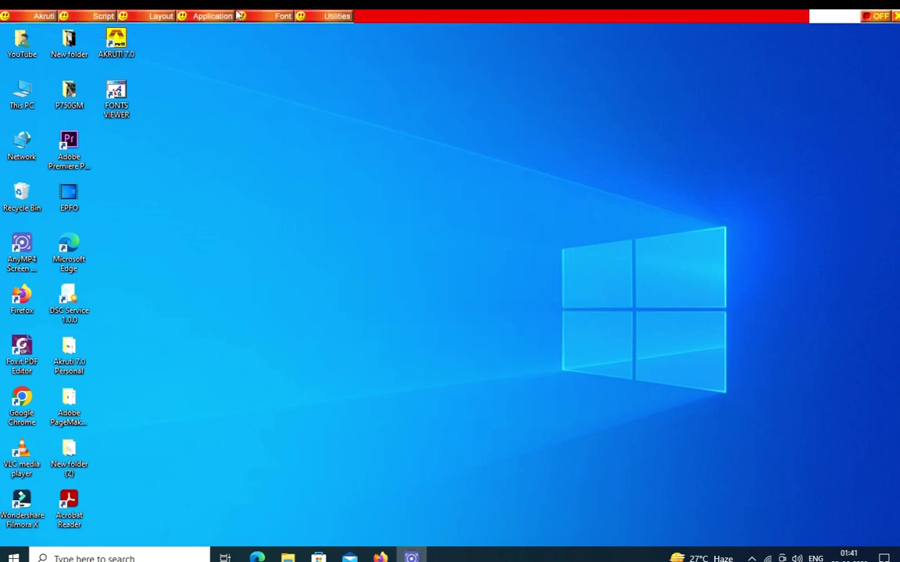
left_click(101, 17)
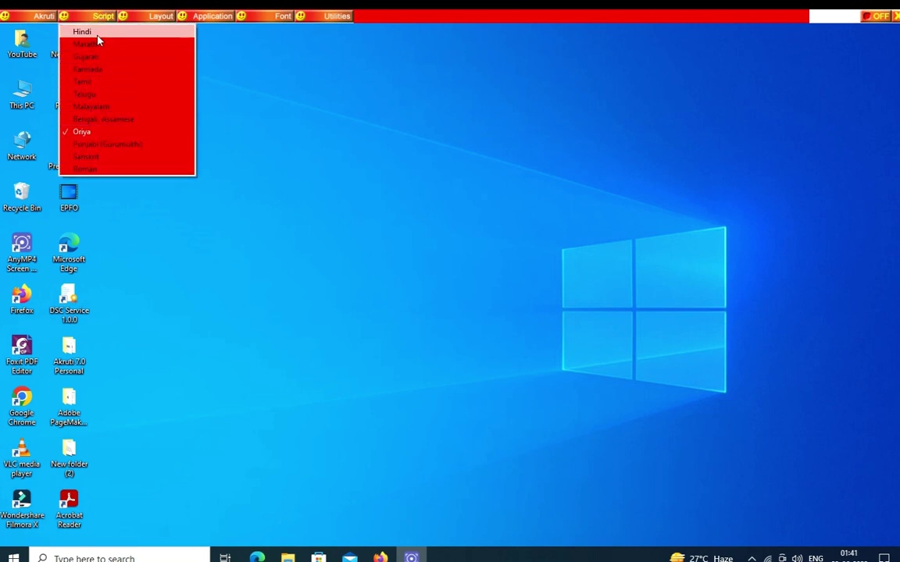
left_click(153, 16)
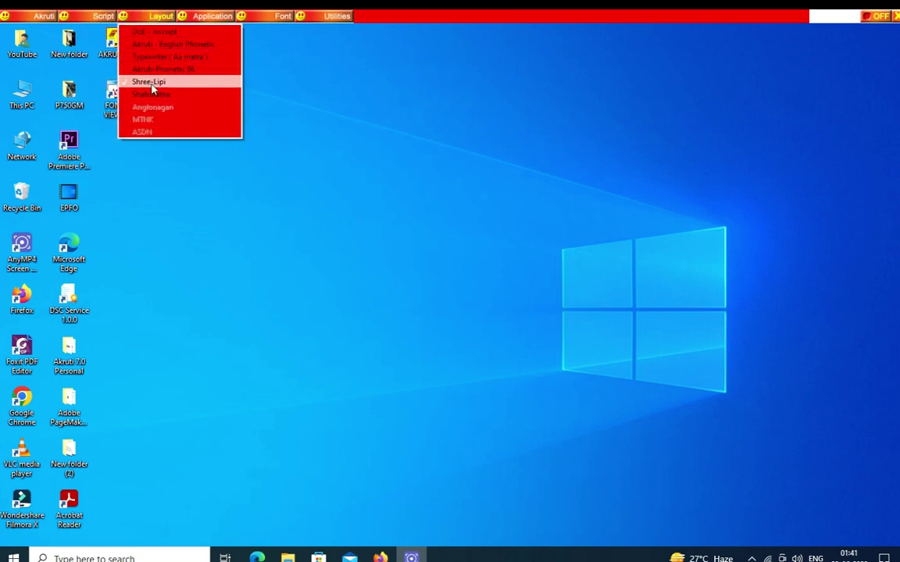
left_click(154, 32)
left_click(283, 16)
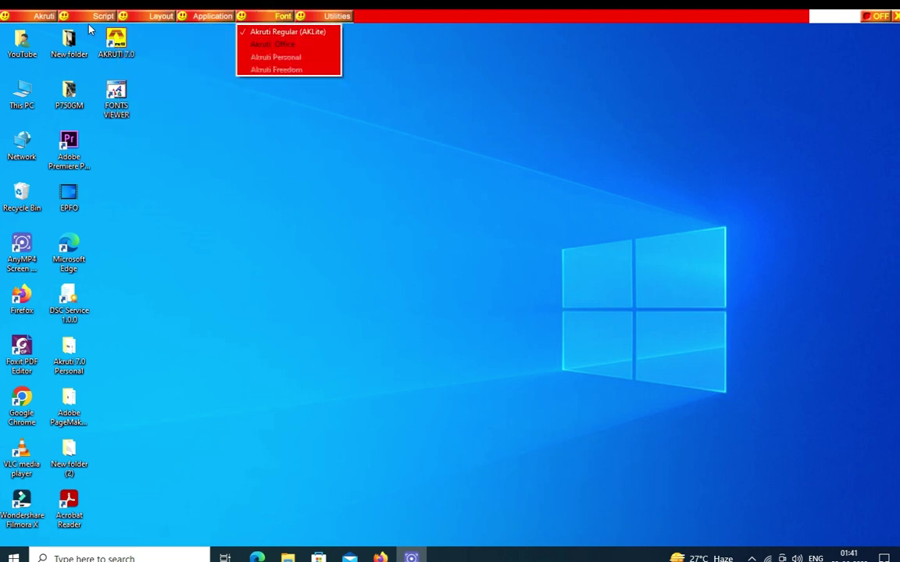
left_click(290, 34)
- Save these Akruti settings as default and switch Akruti typing on
left_click(44, 16)
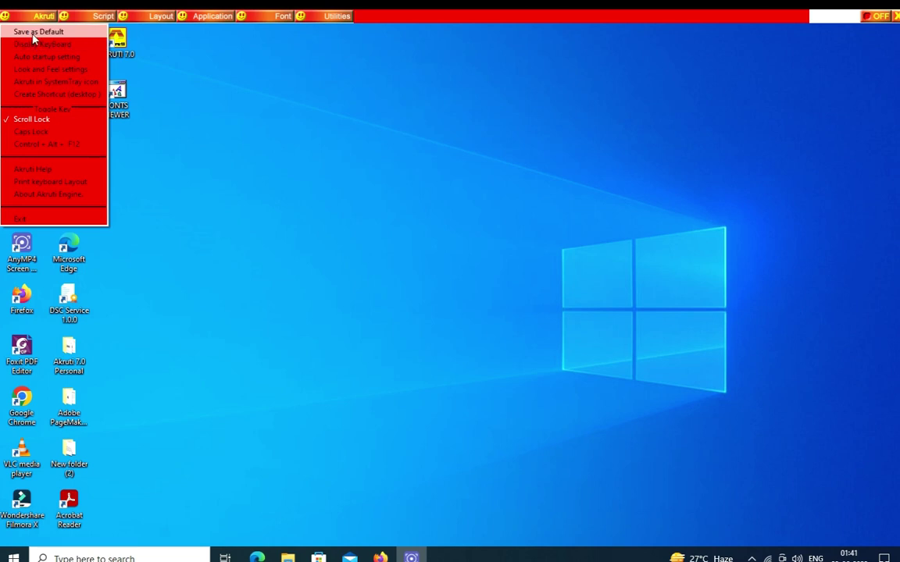
left_click(39, 32)
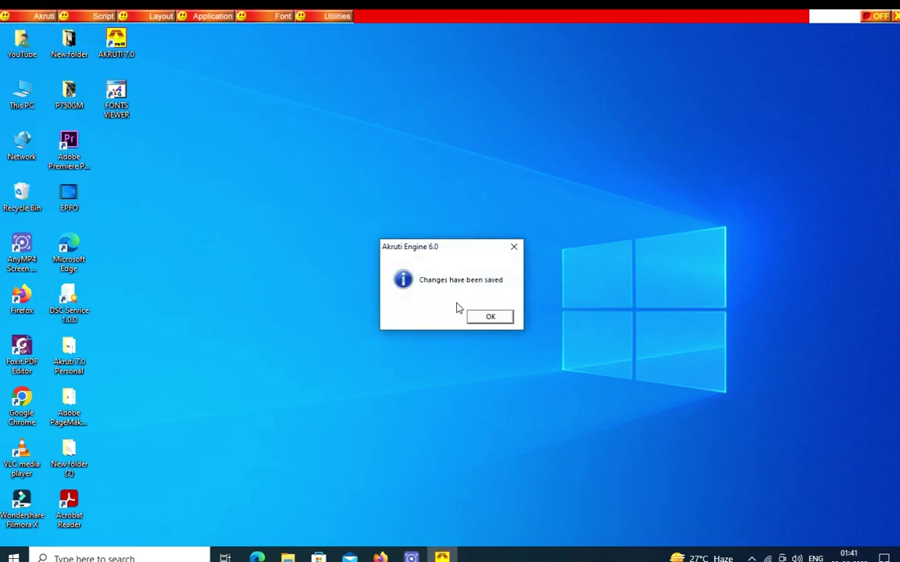
left_click(489, 316)
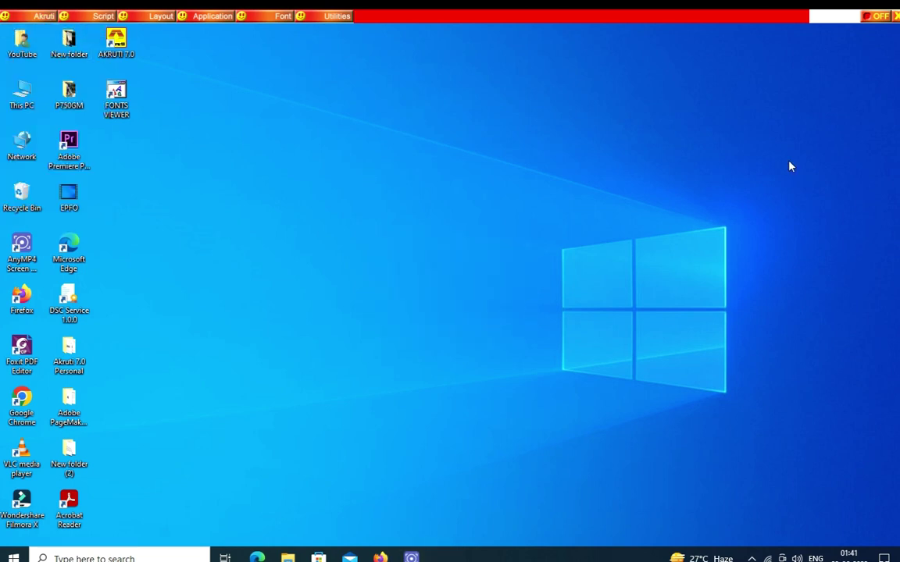
left_click(876, 17)
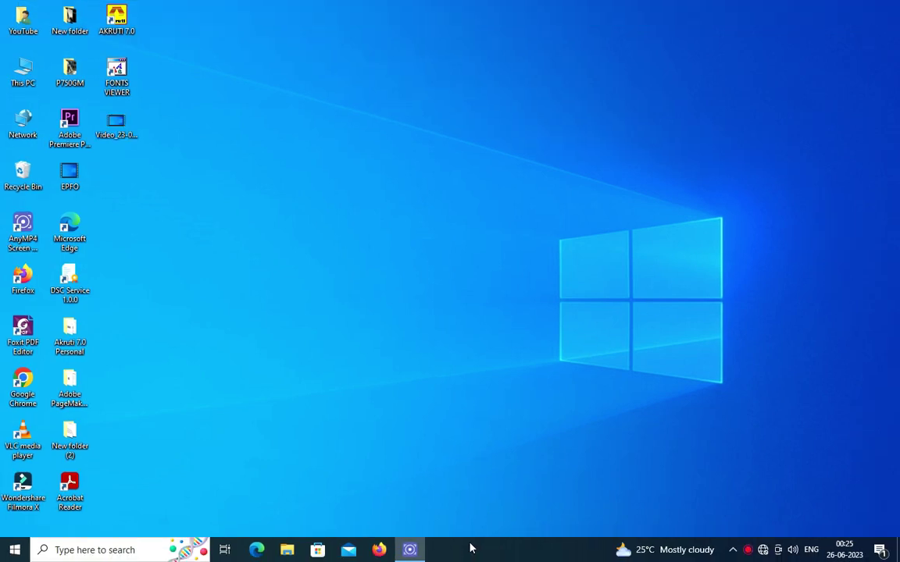
- Start Word with a blank document, dismiss the Get Genuine Office banner, and minimize Word
left_click(66, 550)
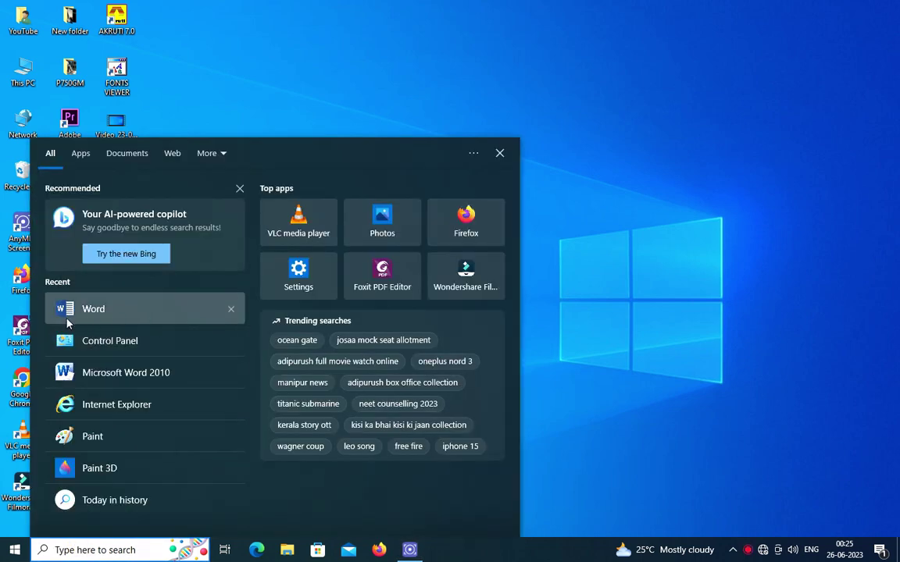
left_click(100, 310)
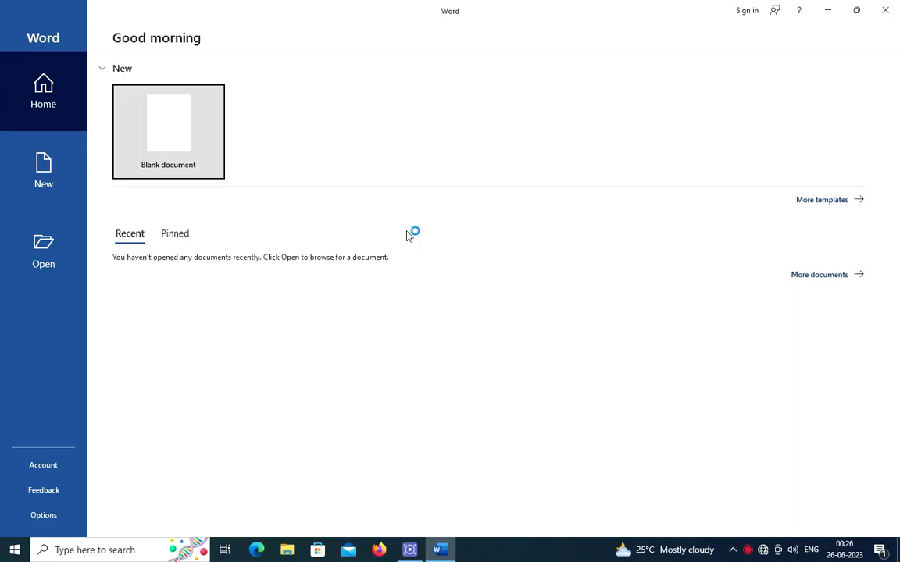
left_click(172, 134)
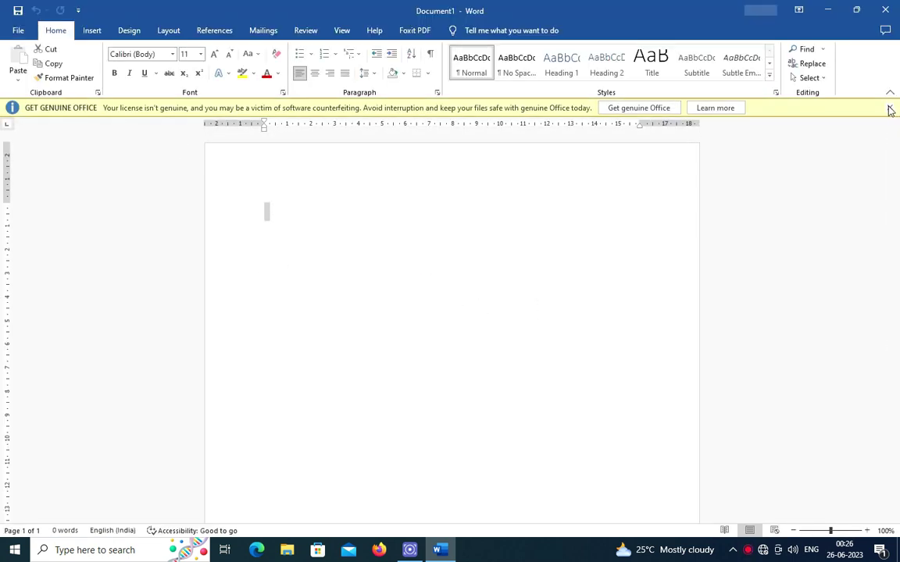
left_click(890, 108)
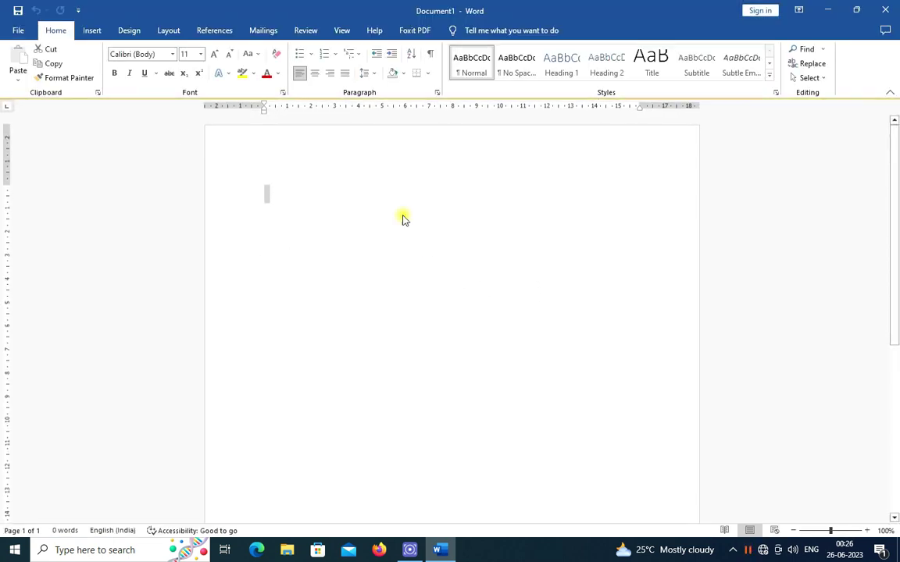
left_click(822, 12)
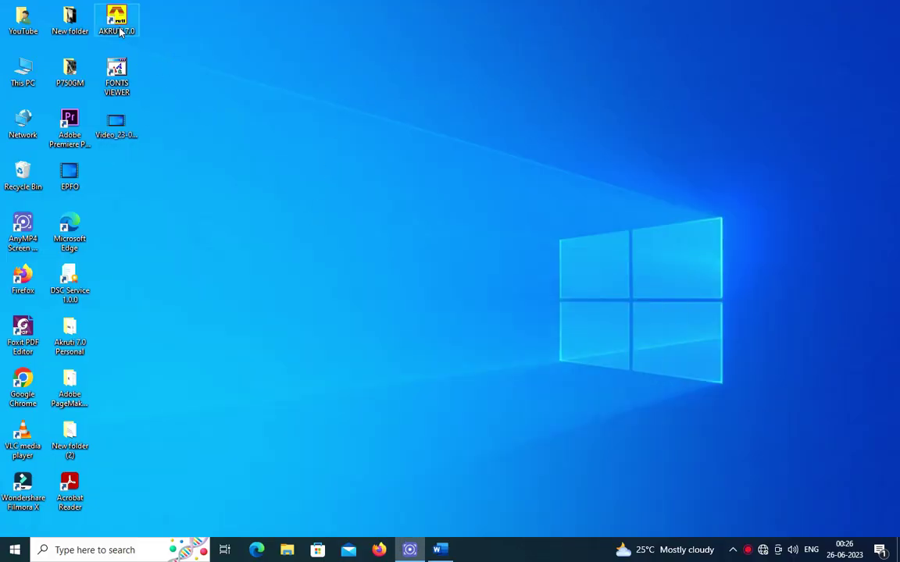
- Relaunch Akruti 7.0 with typing switched on and return to the Word document
double_click(117, 19)
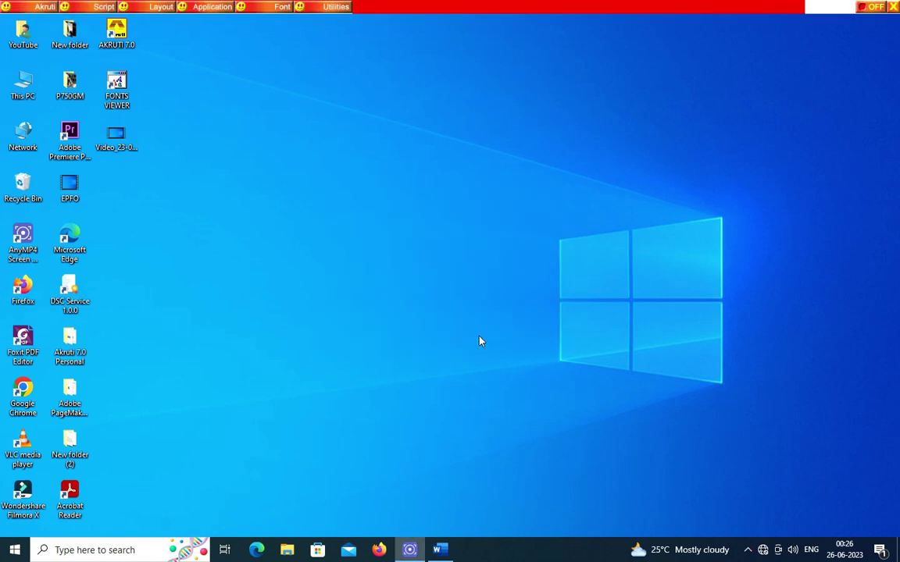
left_click(862, 8)
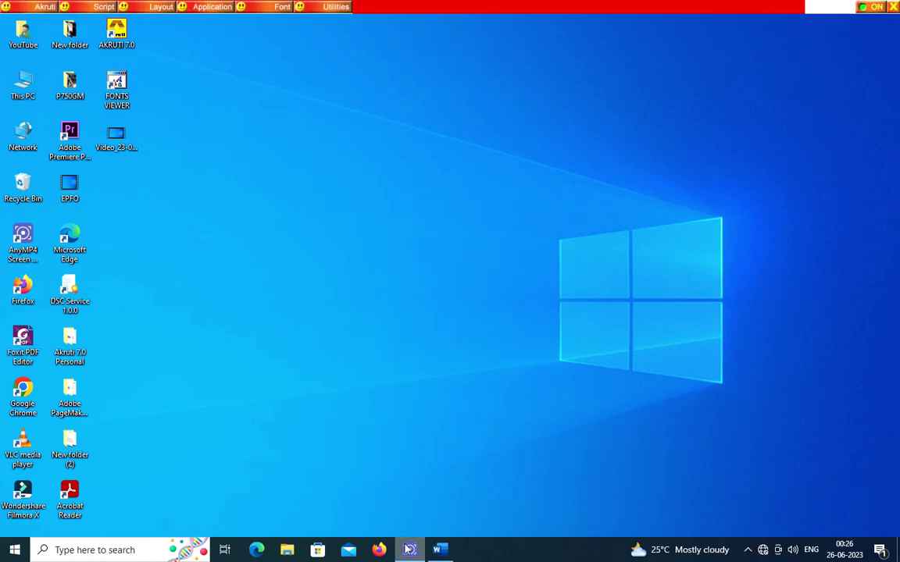
left_click(440, 550)
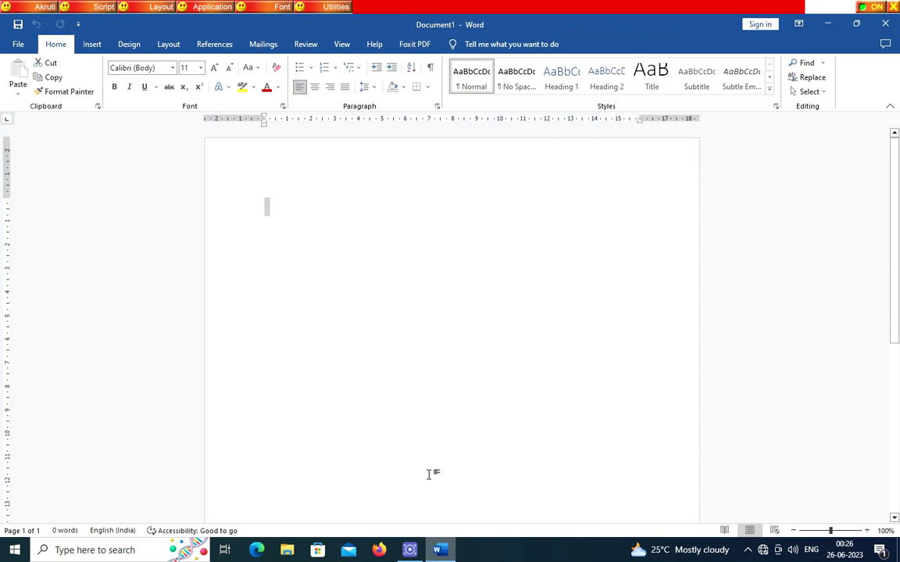
- Set the document font to AkrutiOriKonark at size 28 and type the first Odia character
left_click(280, 211)
left_click(173, 68)
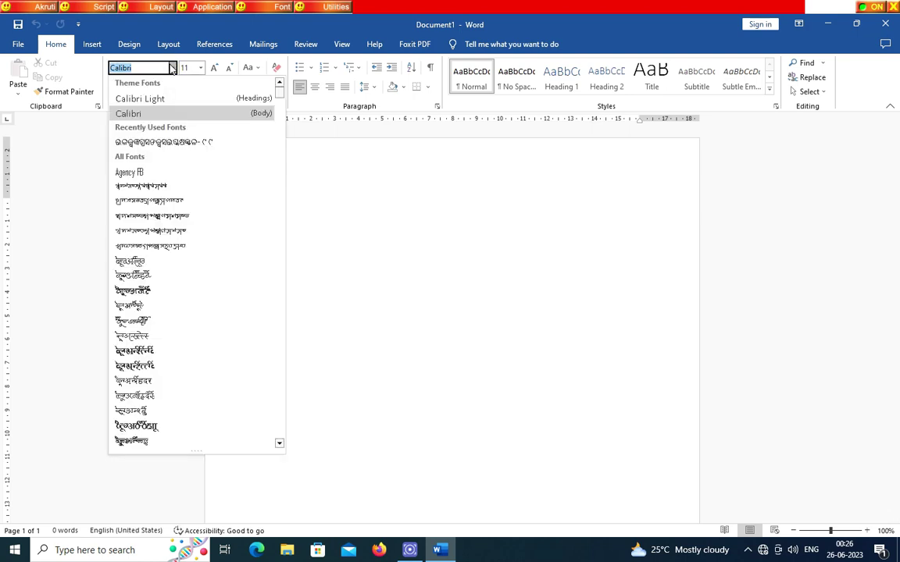
scroll(191, 348, "down", 10)
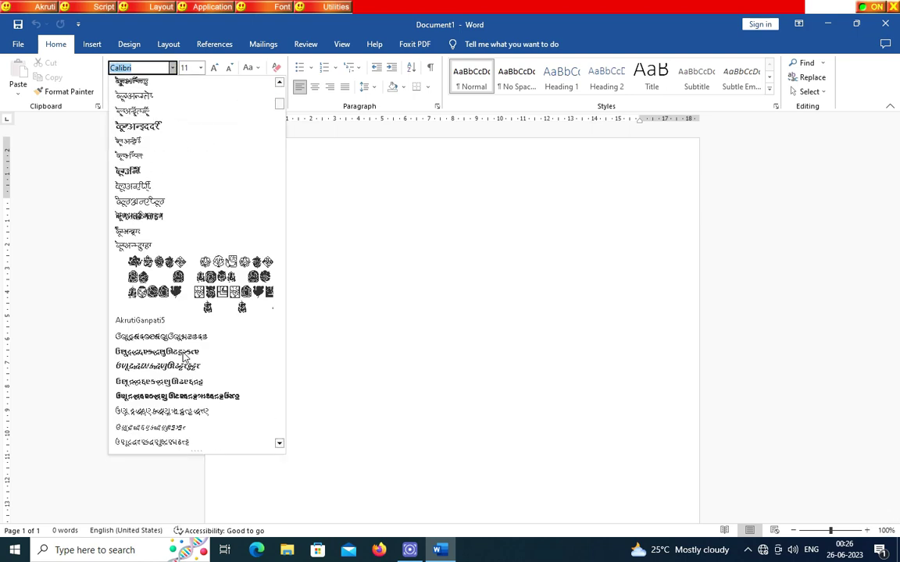
scroll(182, 341, "down", 8)
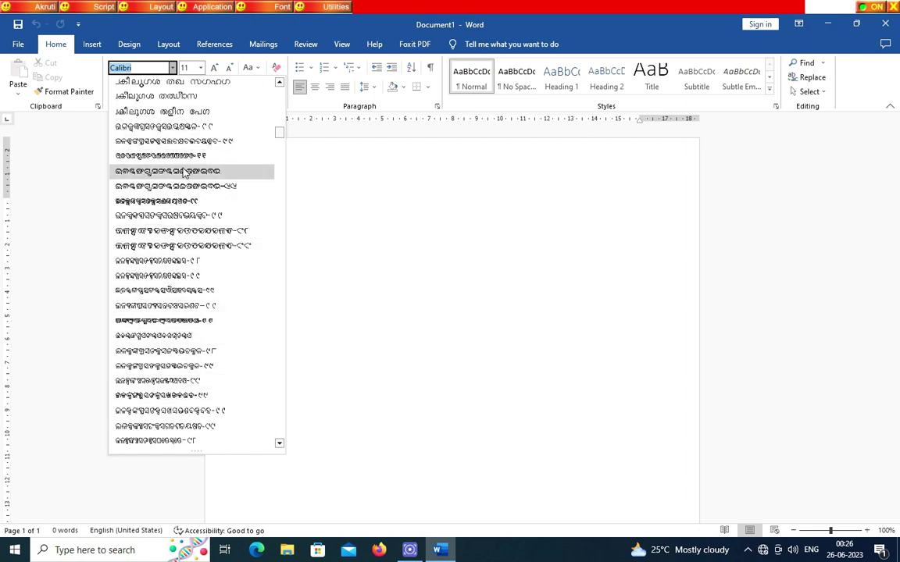
left_click(185, 338)
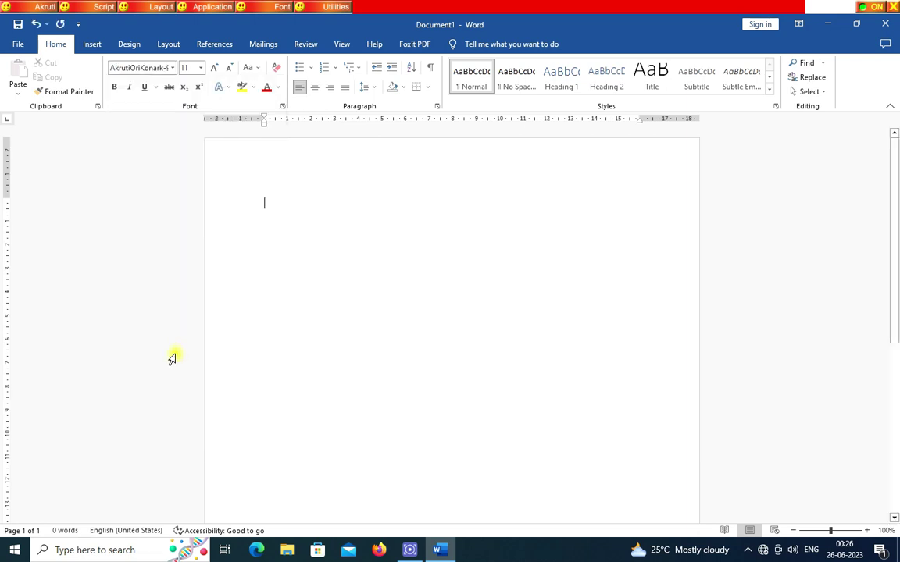
left_click(201, 68)
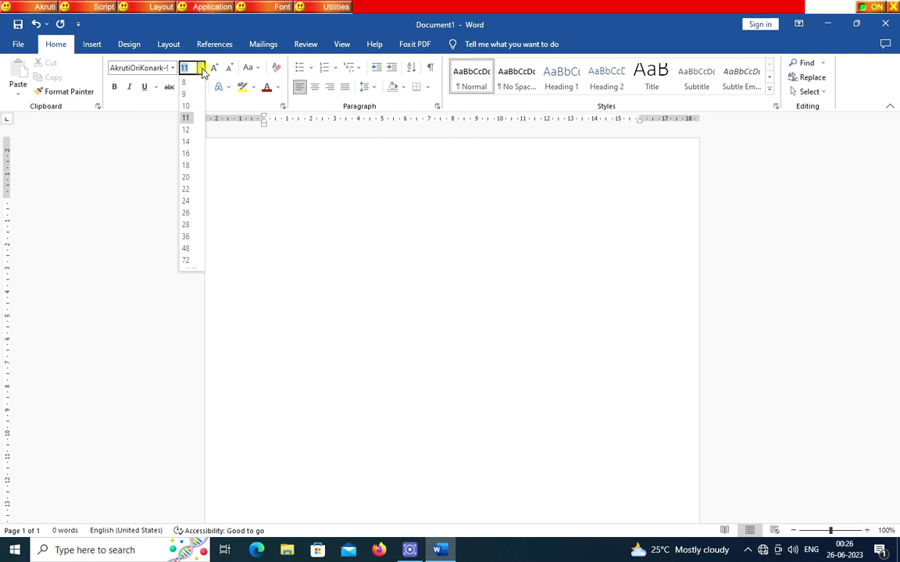
left_click(186, 225)
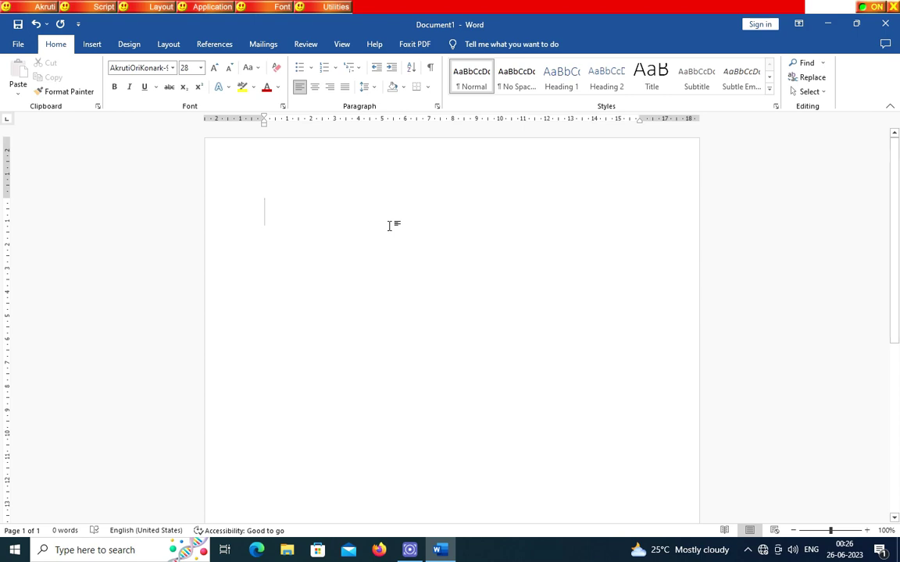
type("ou")
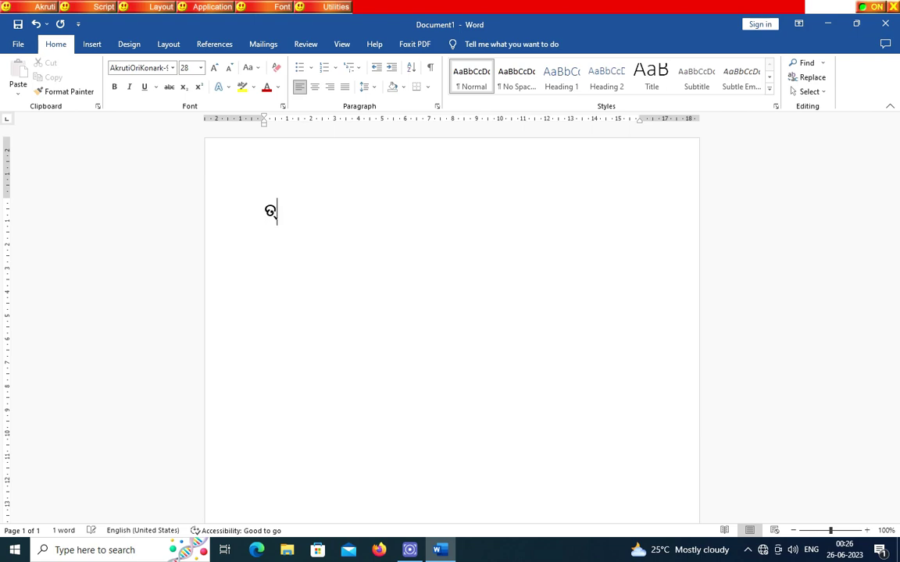
type("u")
- Type ଉଉର ବାଞ୍ଛା and enlarge the first line to font size 48
key("BackSpace")
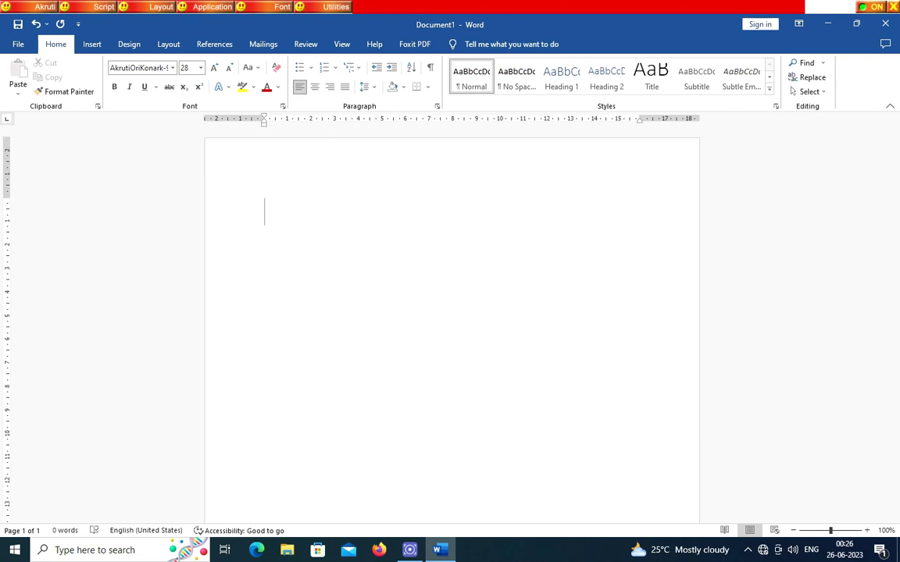
type("u")
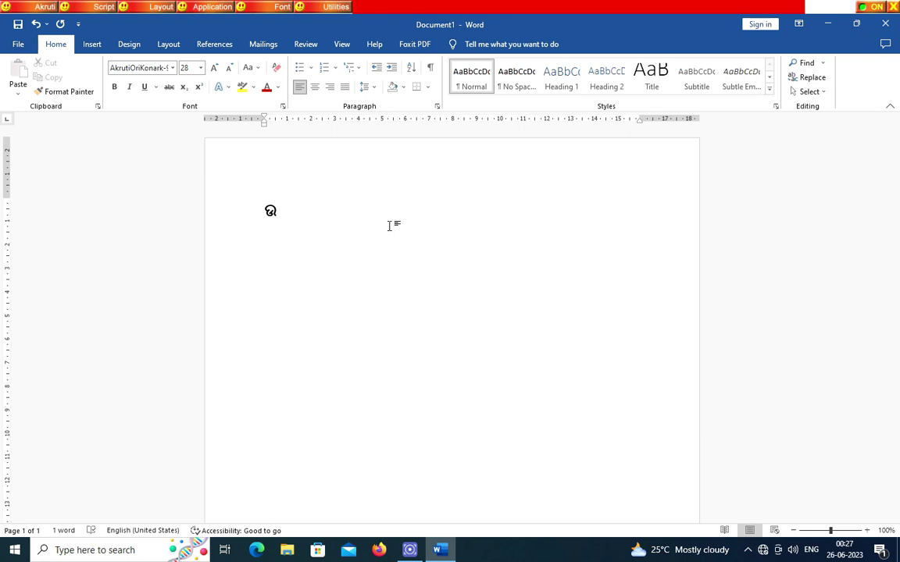
type("ur b")
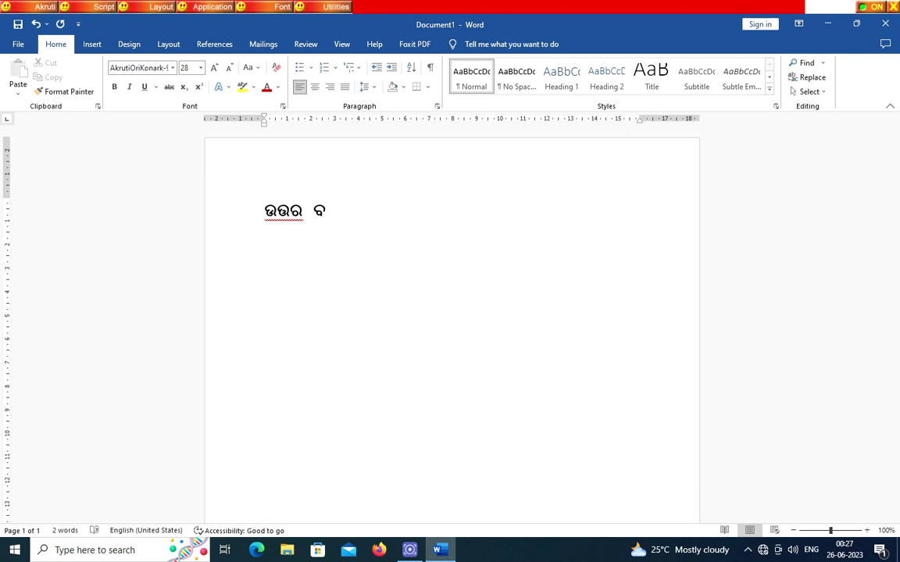
type("a~nha")
left_click(185, 203)
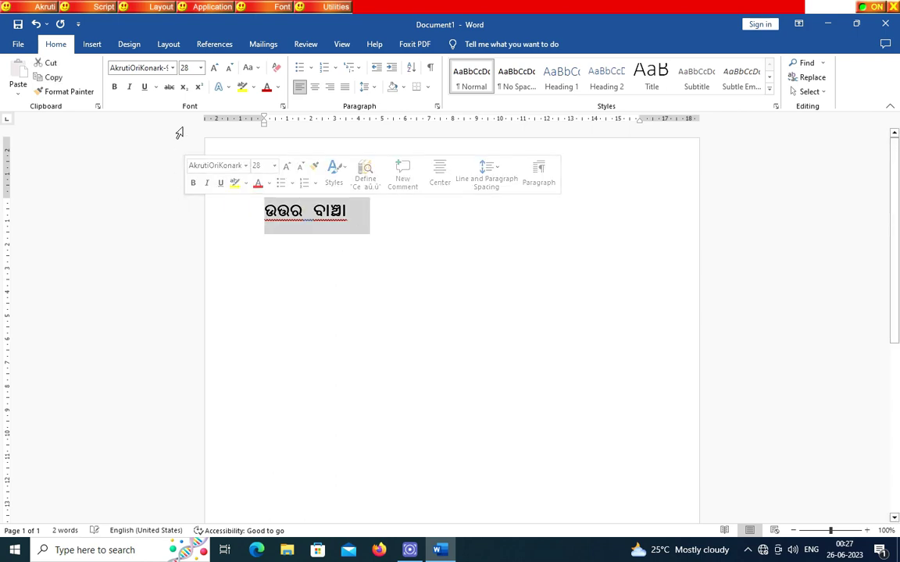
left_click(200, 68)
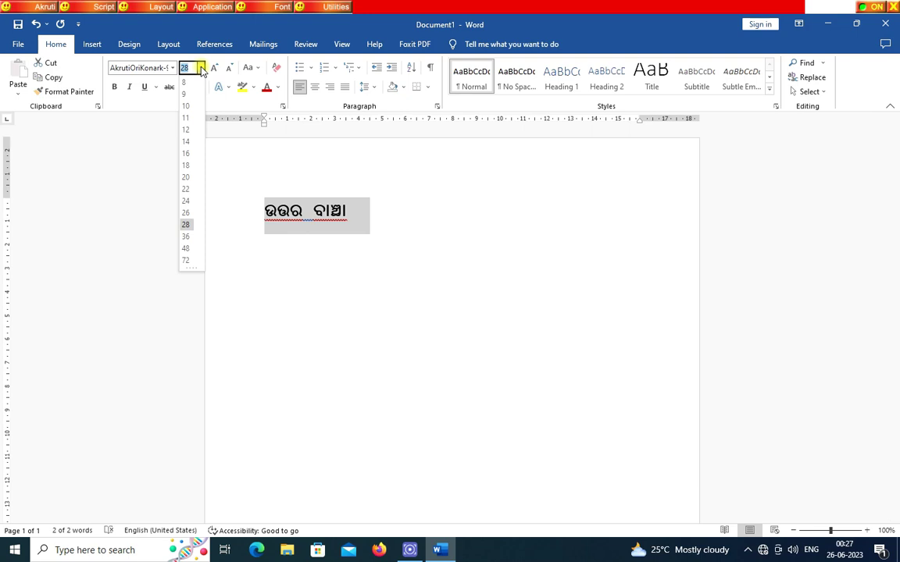
left_click(186, 250)
left_click(433, 219)
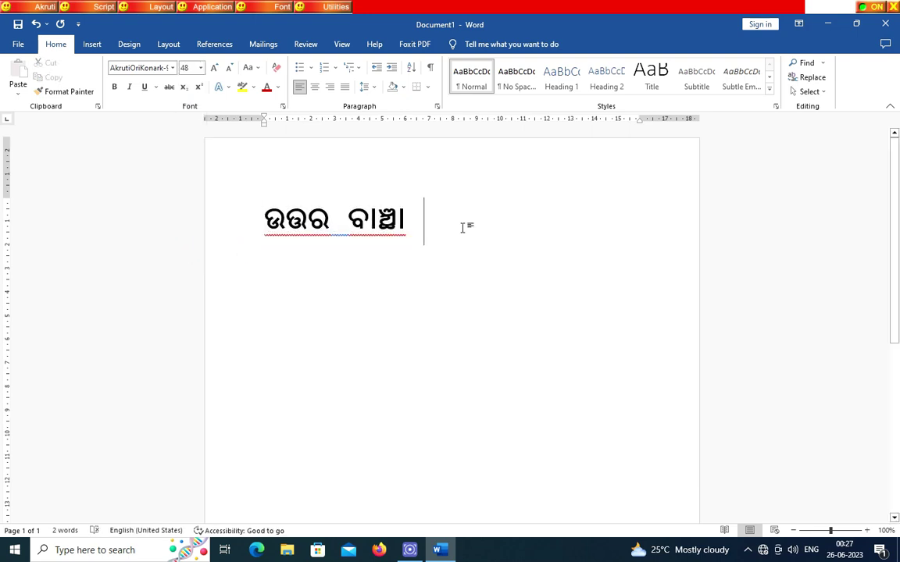
- Add the word ଗଣ୍ଡା, deleting mistyped attempts of the last word
type("ଗ")
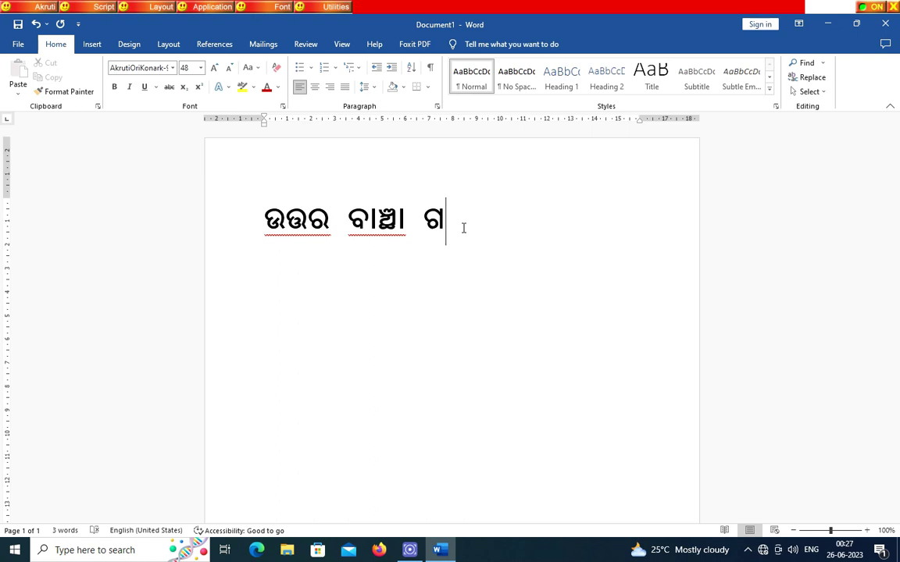
type("ଣ୍ଡ")
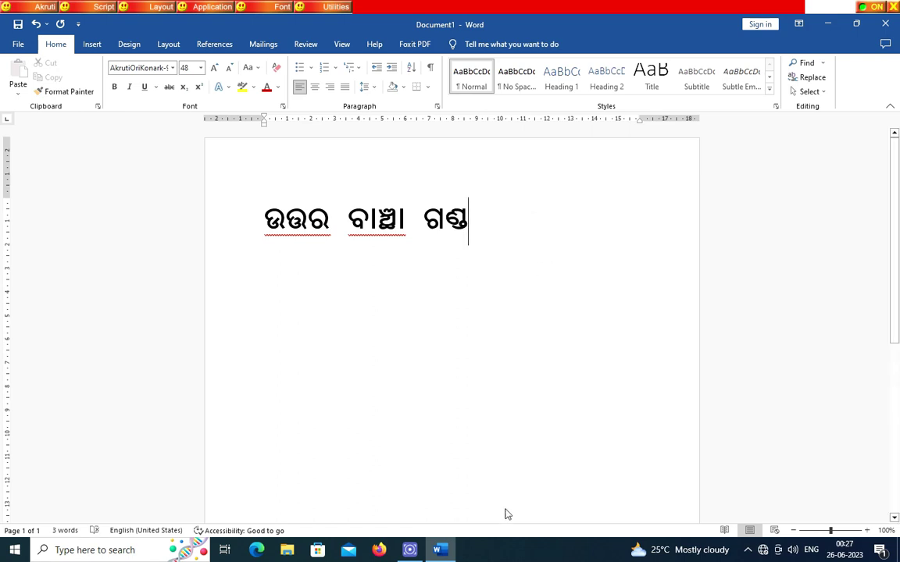
key("ctrl+BackSpace")
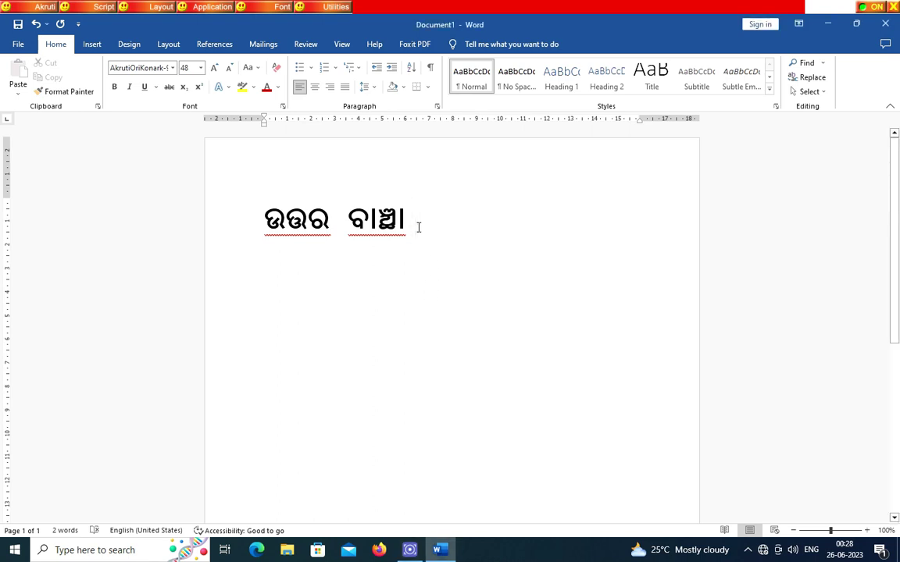
type("ଗ")
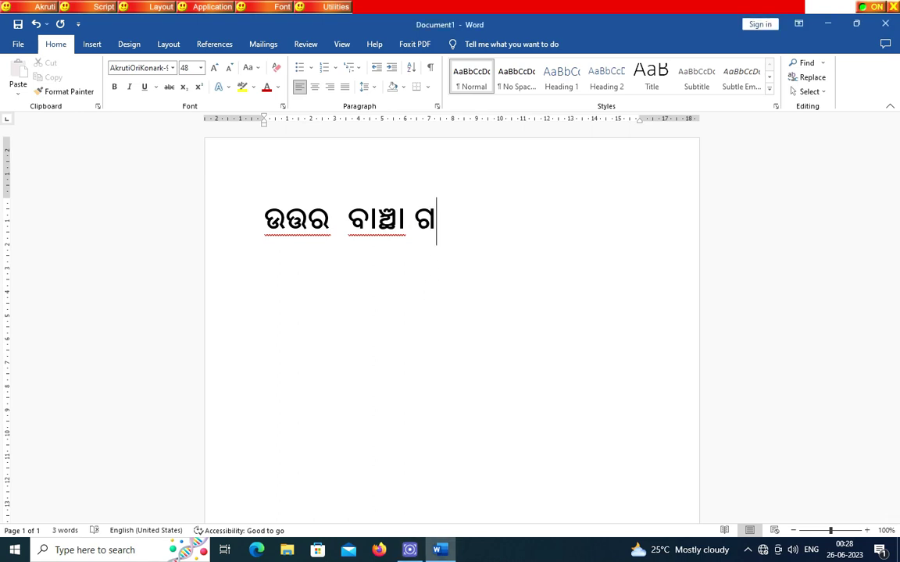
type("ଣ୍")
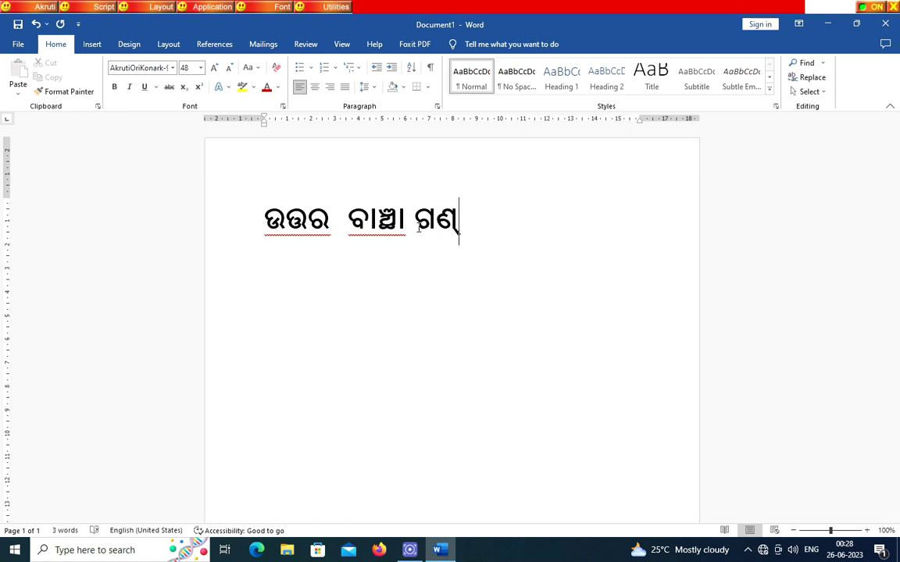
type("ୁି ଗ")
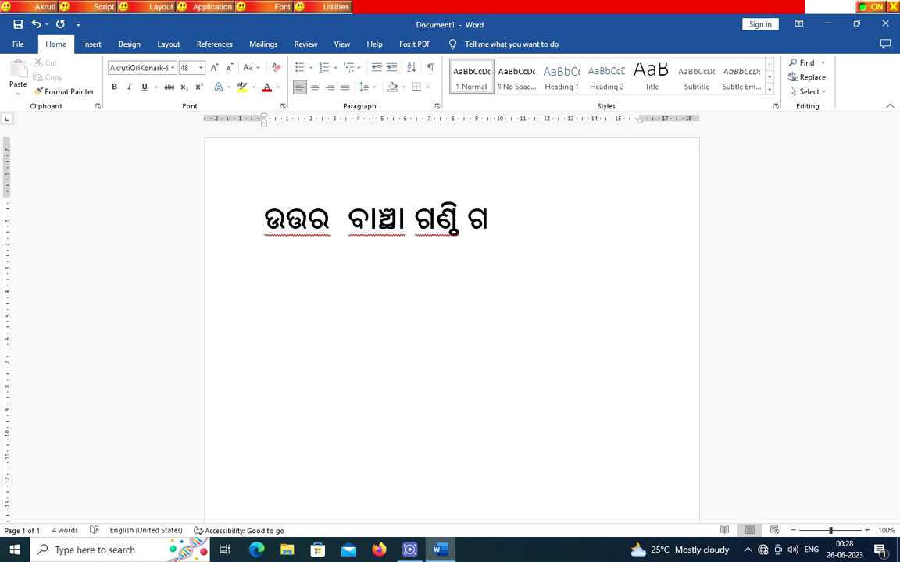
type("ଣ୍ଡା")
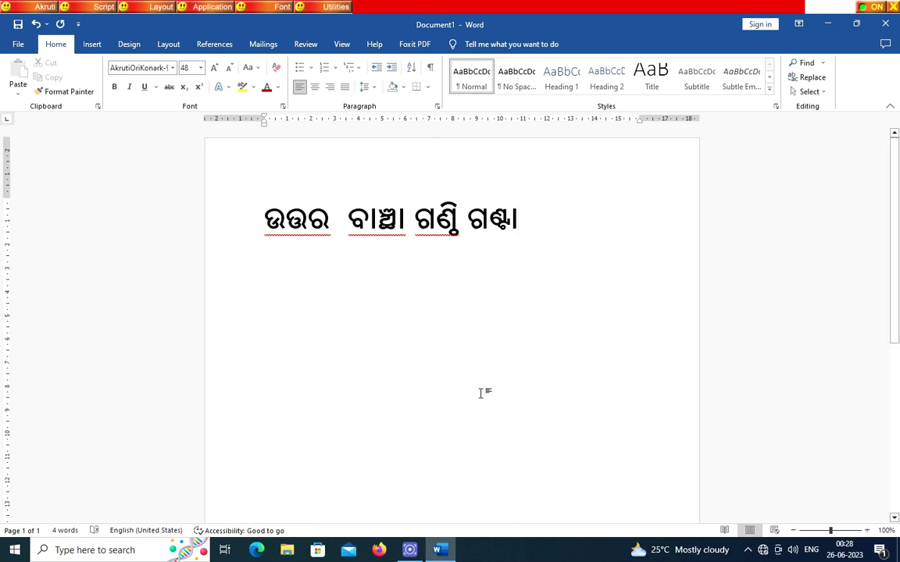
key("ctrl+BackSpace")
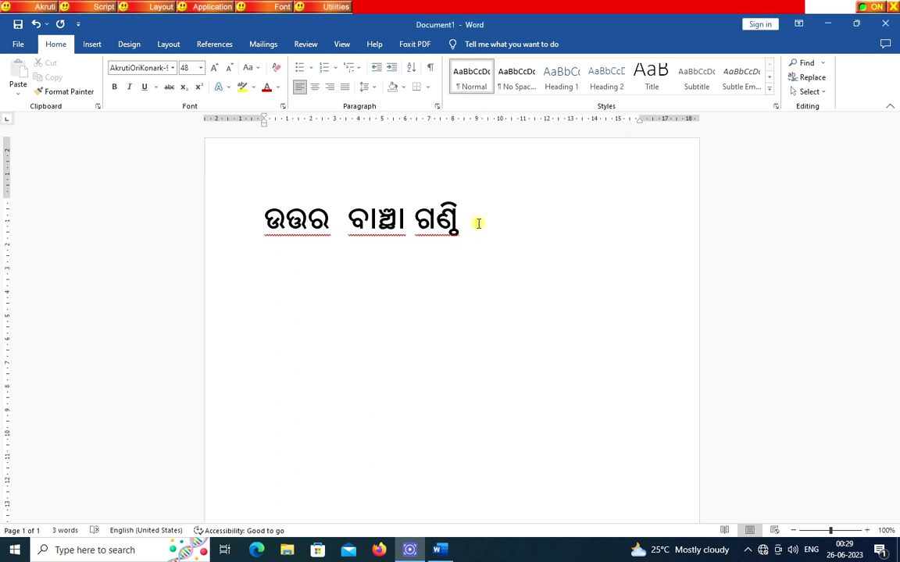
- Finish the first line with ଘଣ୍ଟା, ଅଣ୍ଡା and କାନ୍ଥ, then start a new line
type("ଘ")
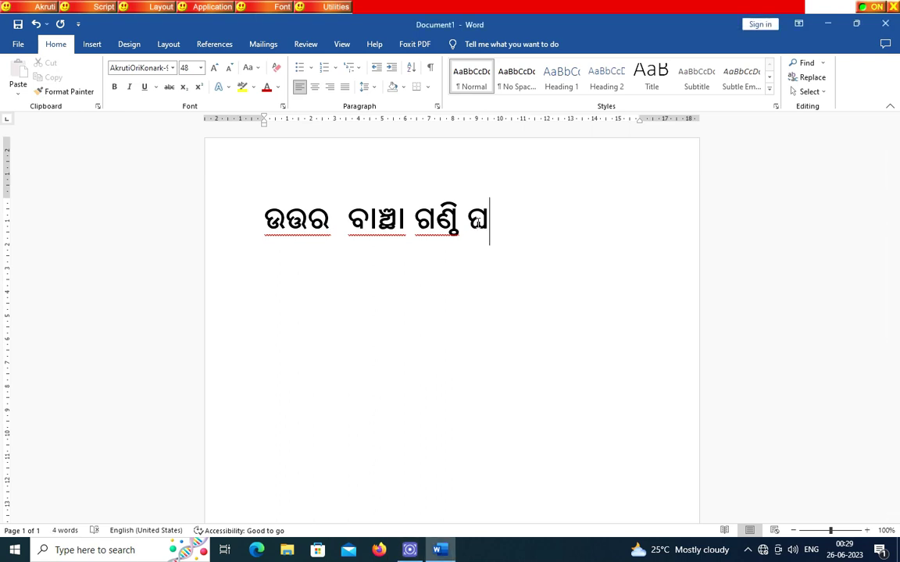
type("ଣ୍")
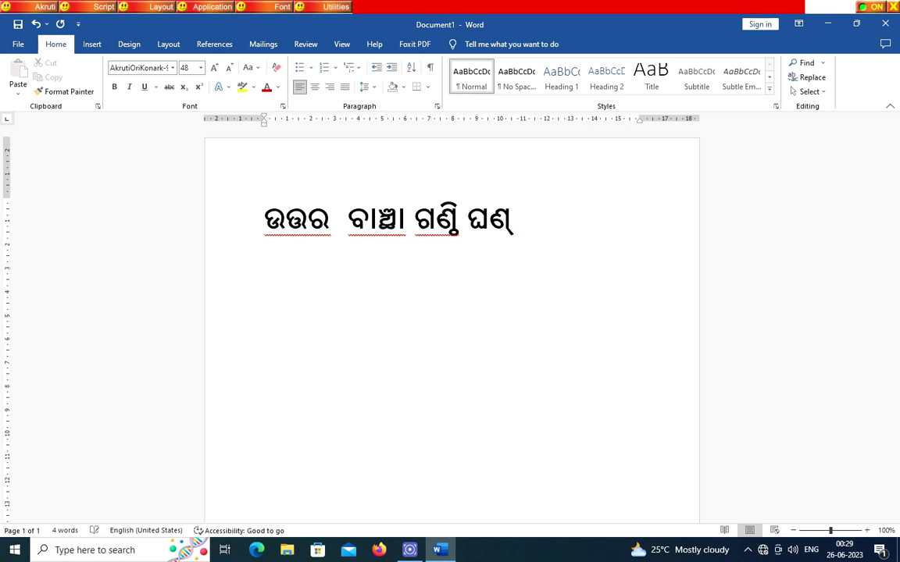
type("ଟା")
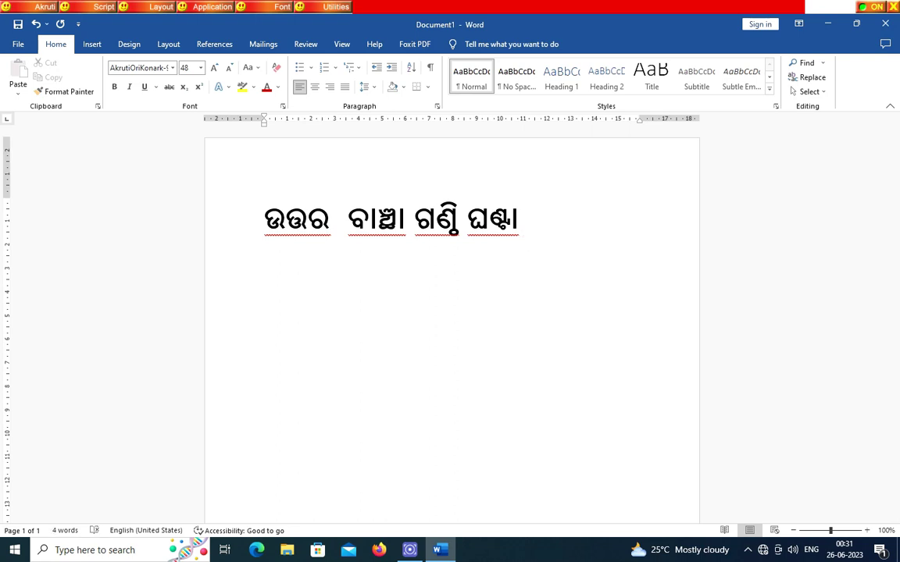
type("ଅଣ")
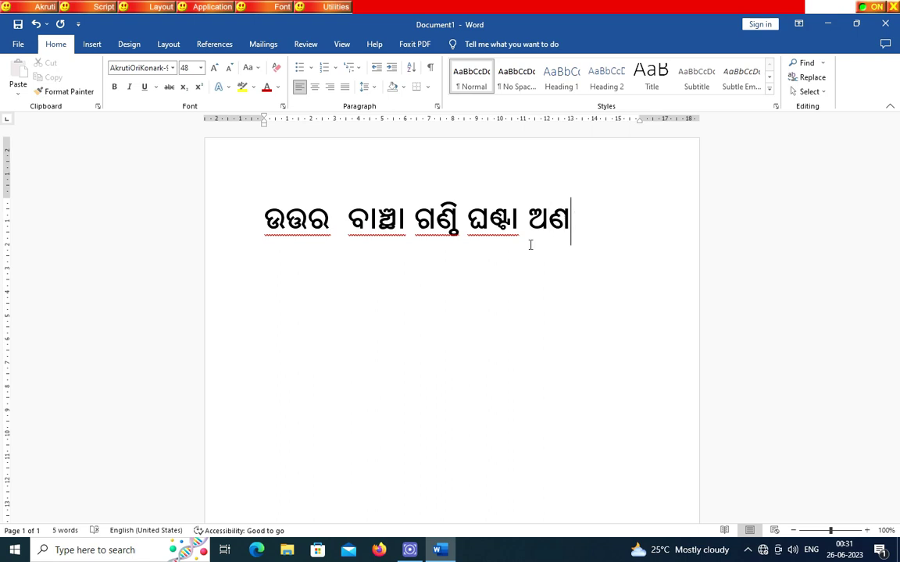
type("୍ଡ")
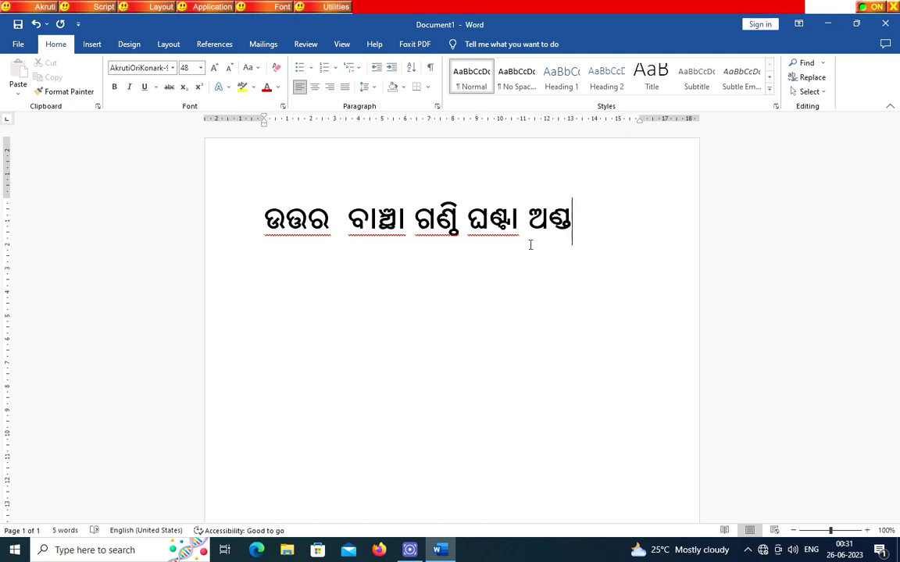
type("ା")
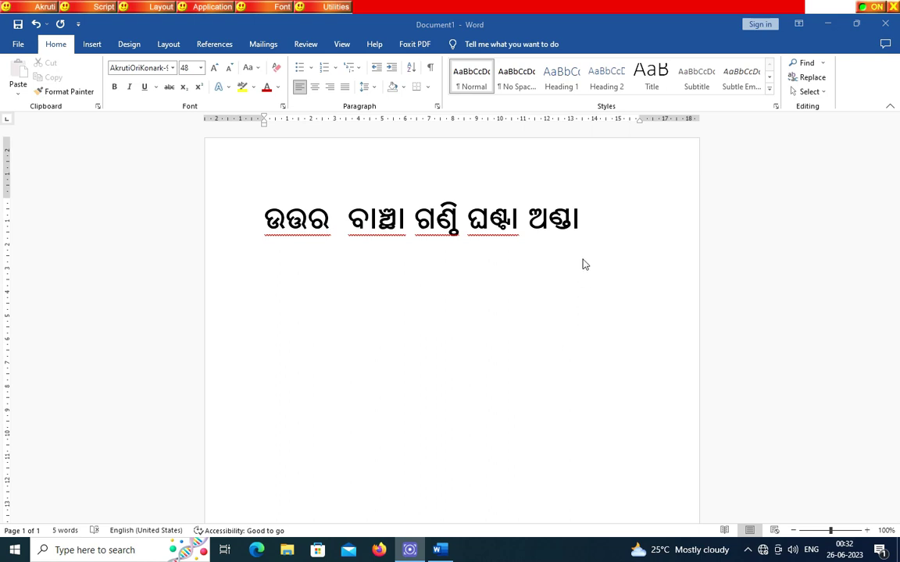
left_click(598, 222)
type("କ")
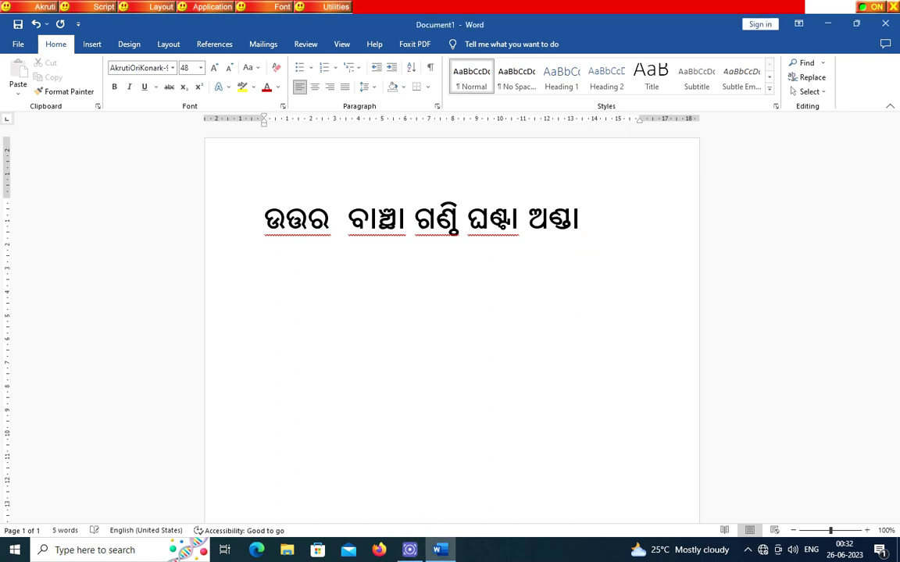
type("ା")
type("ନ୍ଥ")
type("କା")
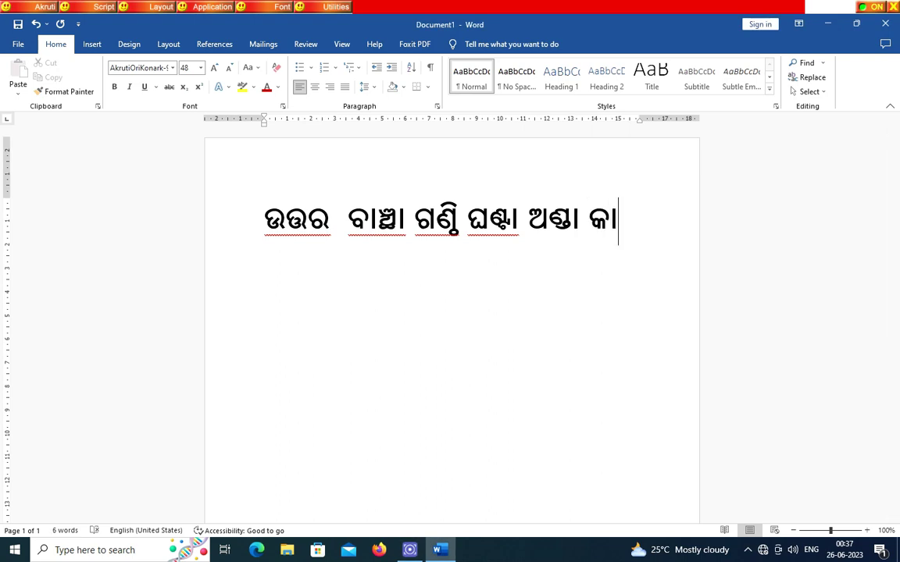
type("ନ୍")
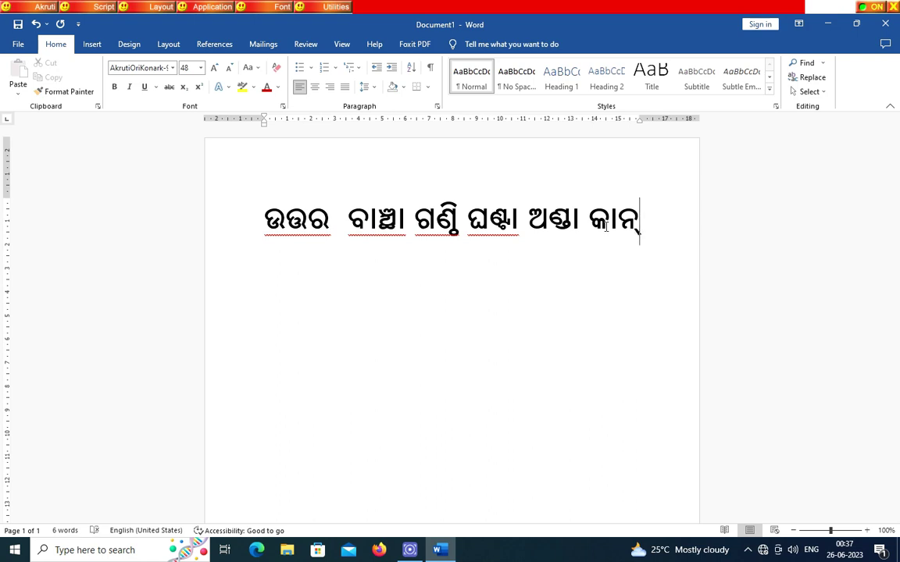
type("ଥ")
key("Return")
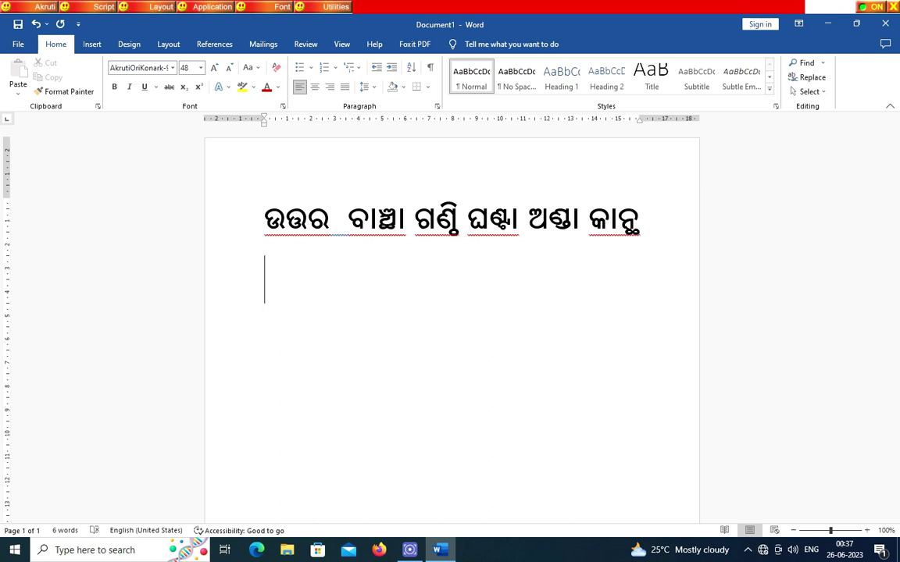
- Type the second line ଇତ୍ୟାଦି ସହଜରେ ଲେଖିପାରିବା, fixing typos, and begin a third line with ସମାପ
type("ଇତ")
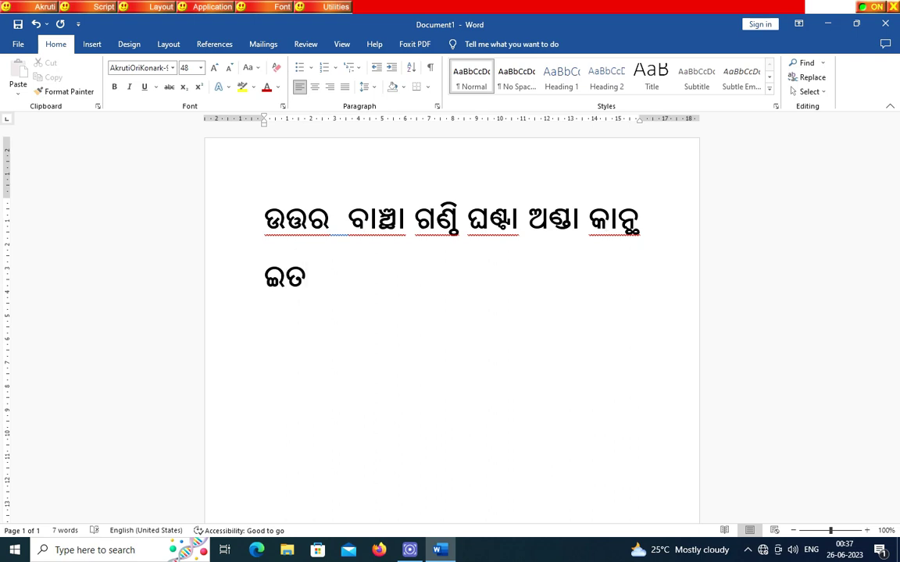
type("୍ୟାଦ")
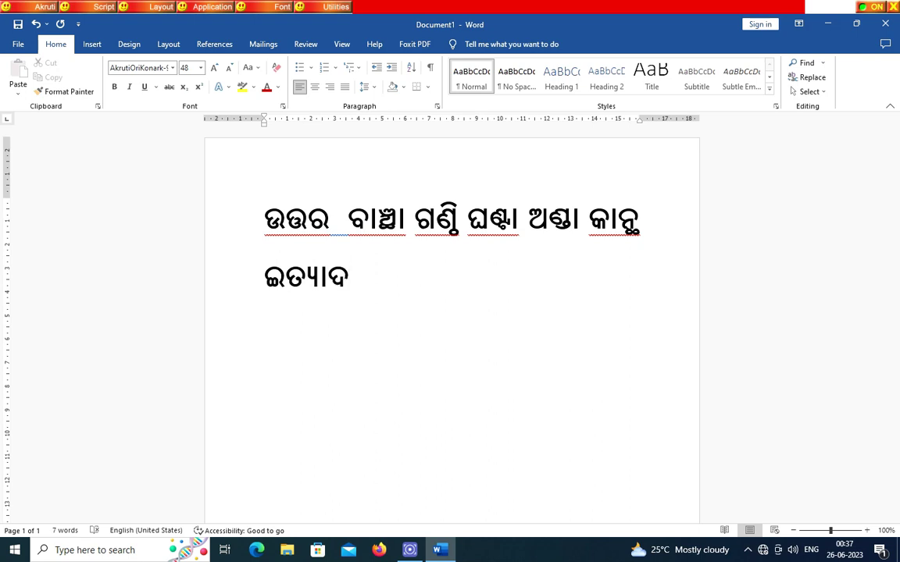
type("ି ସ")
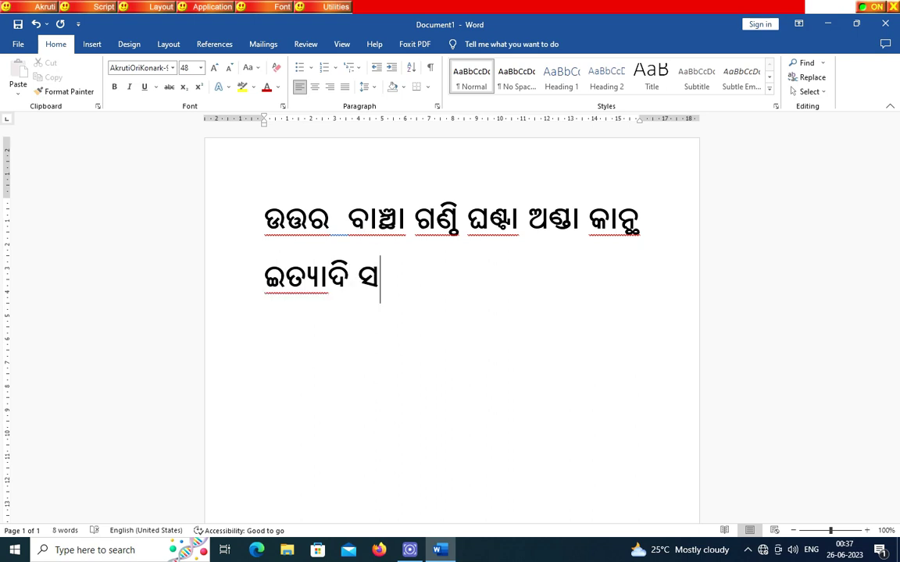
type("ଯ")
key("BackSpace")
type("ହଜ")
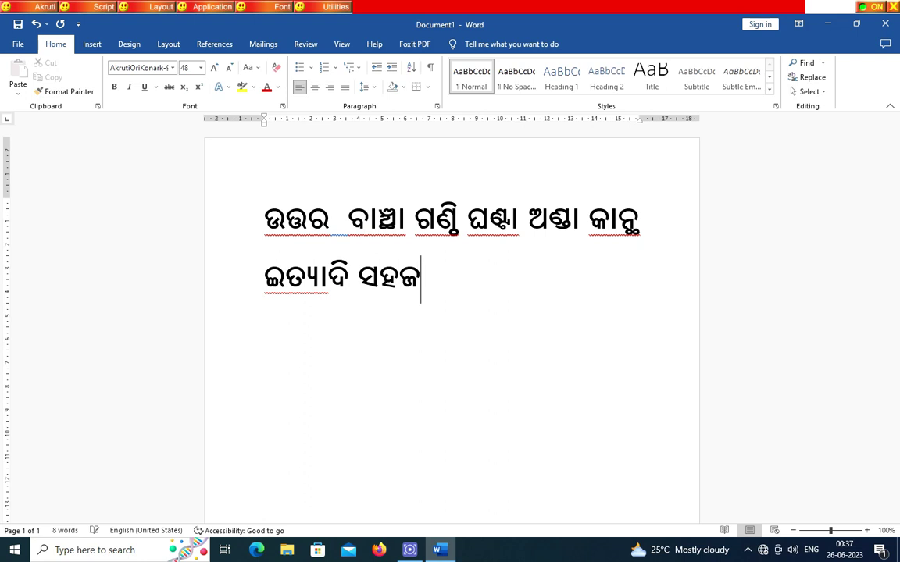
type("ରେ ଲେ")
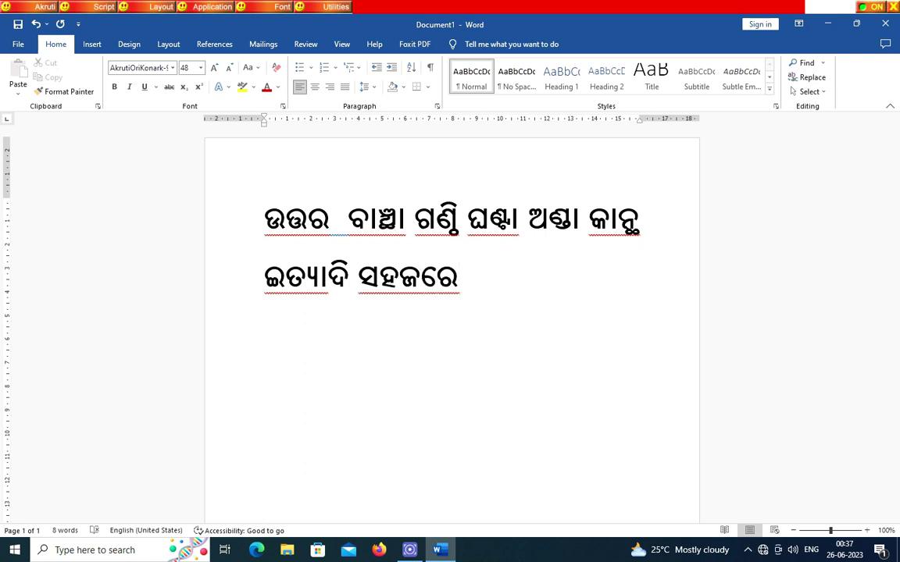
key("BackSpace")
type("ଲେ")
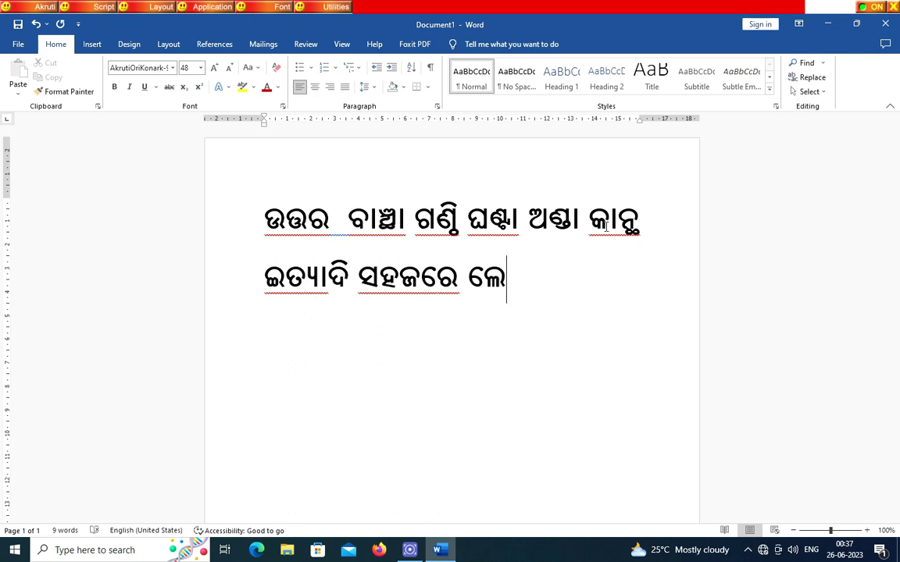
type("ଖି")
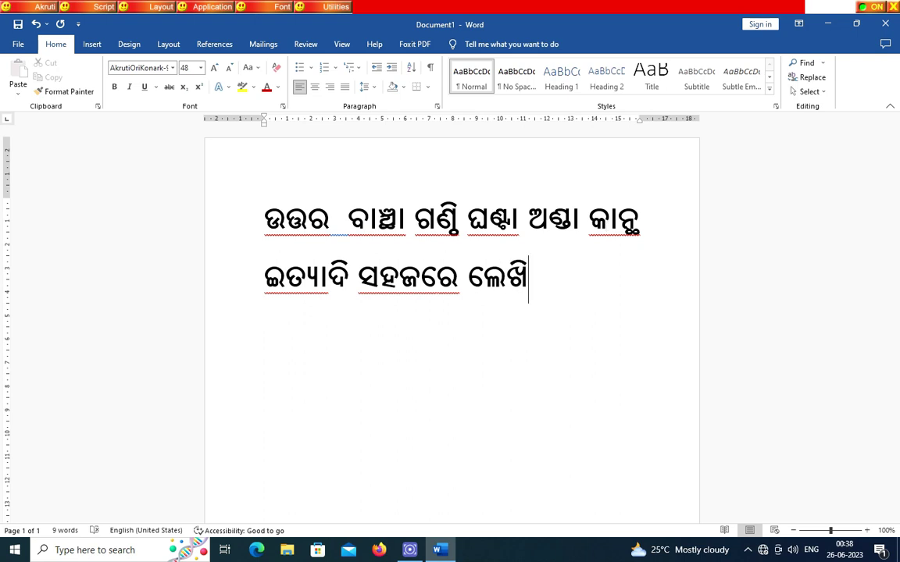
type("ପା")
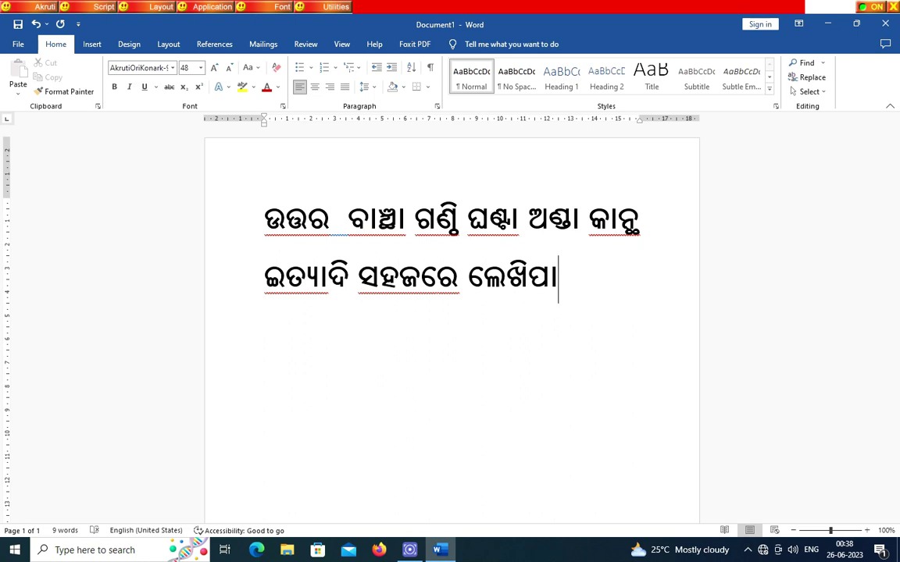
type("ରିବା")
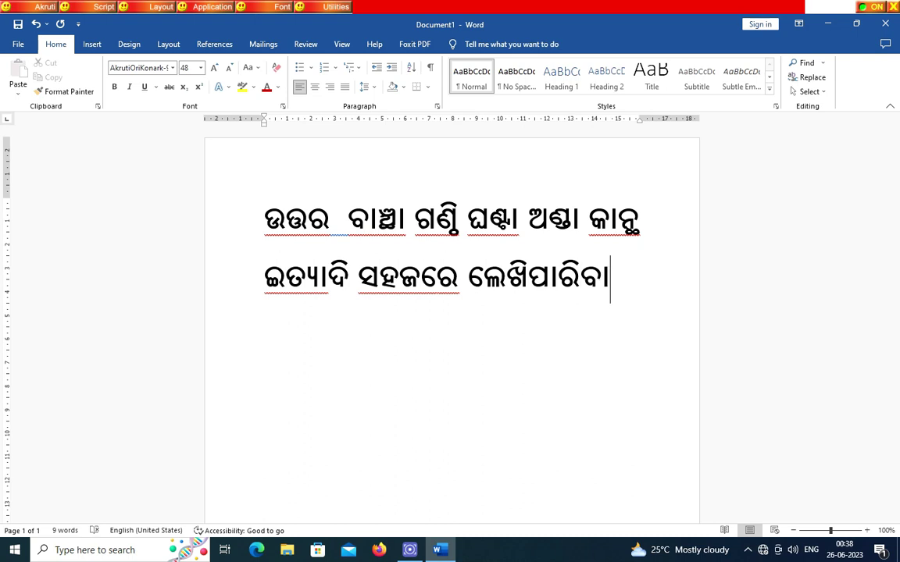
key("Return")
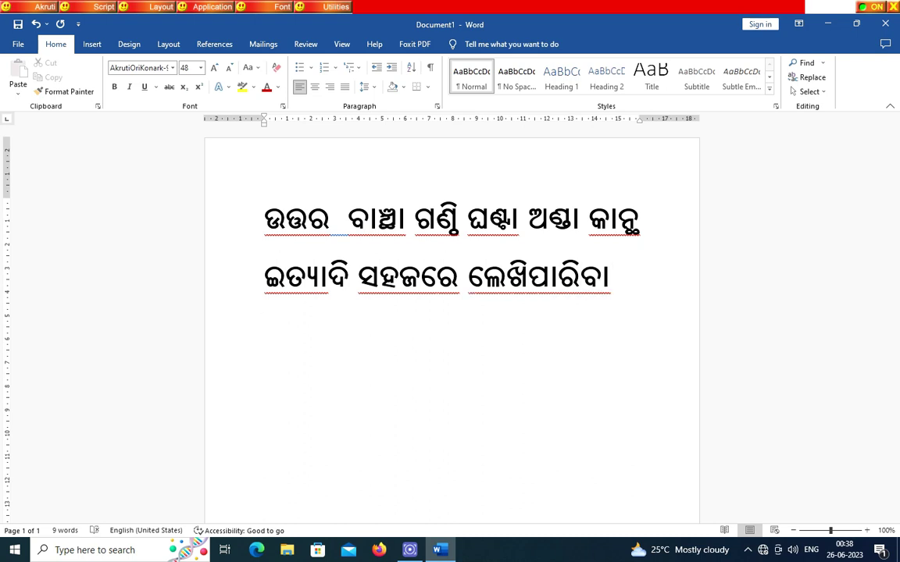
type("ସମ")
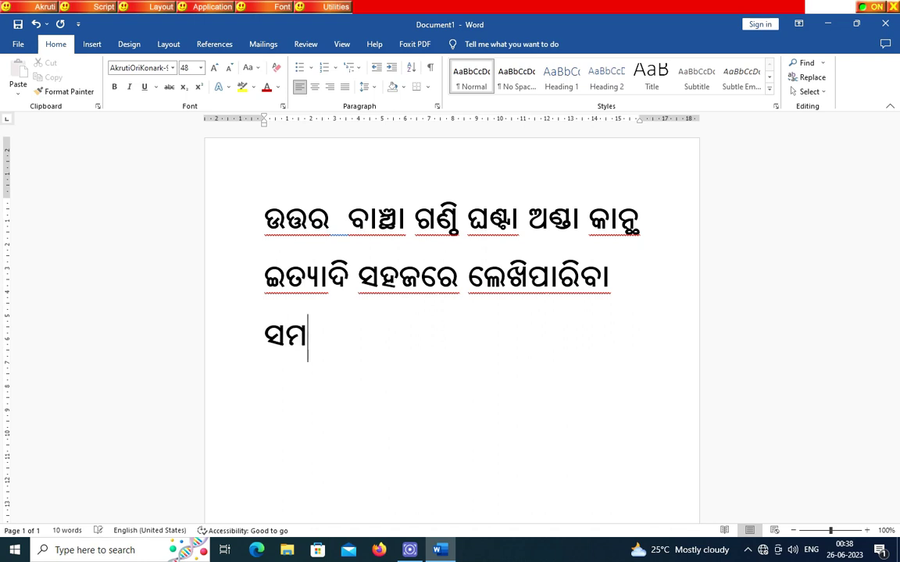
type("ାପ")
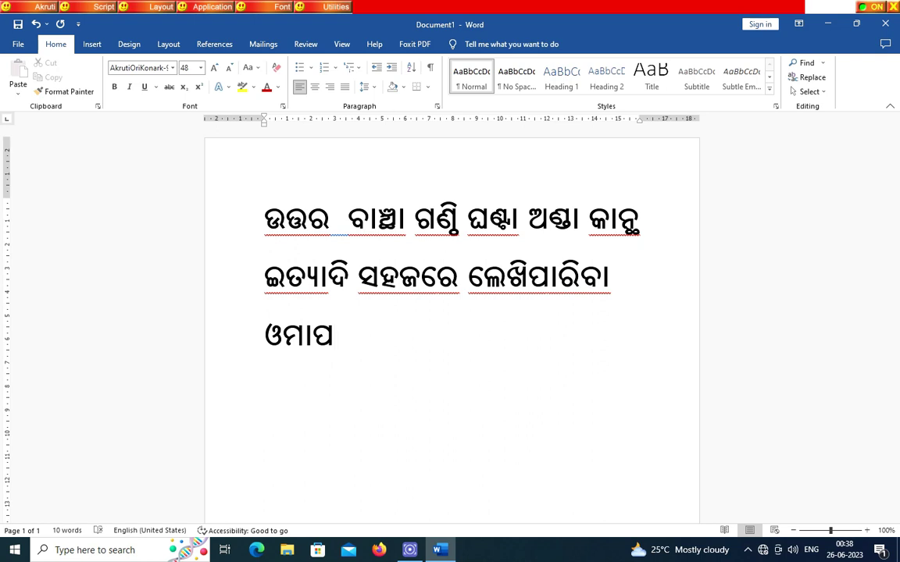
- Replace the mistyped third-line word with ସମାପ୍ତ
key("BackSpace")
key("BackSpace")
key("BackSpace")
key("BackSpace")
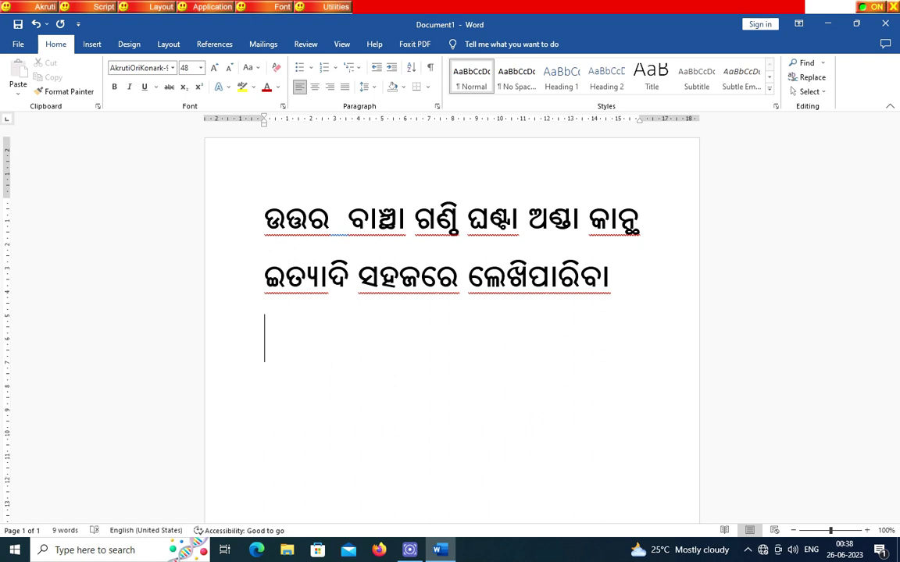
type("ସ")
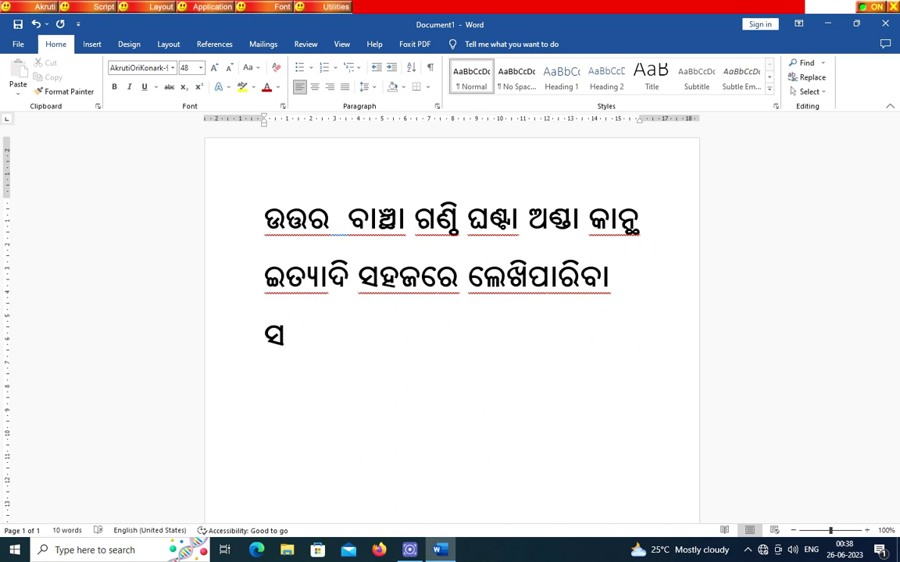
type("ମାପ")
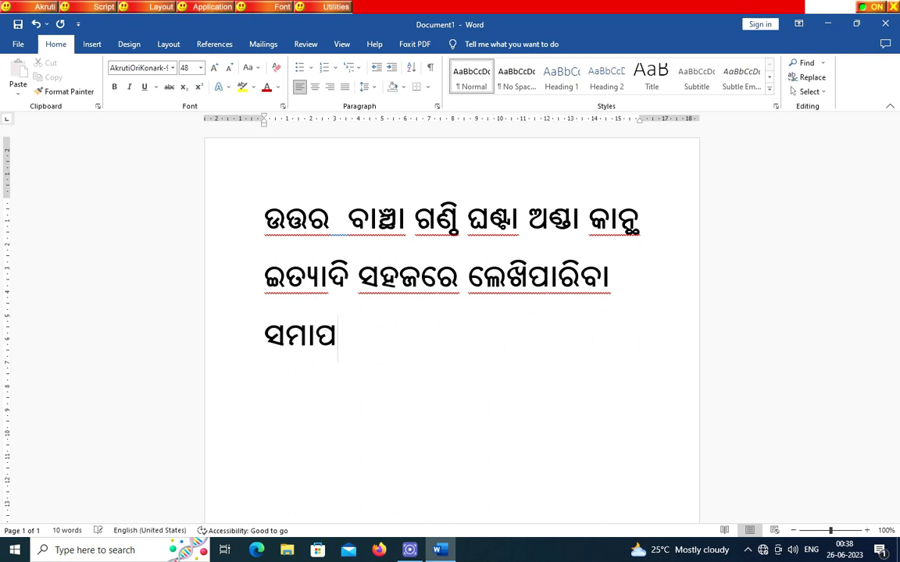
type("୍ତ")
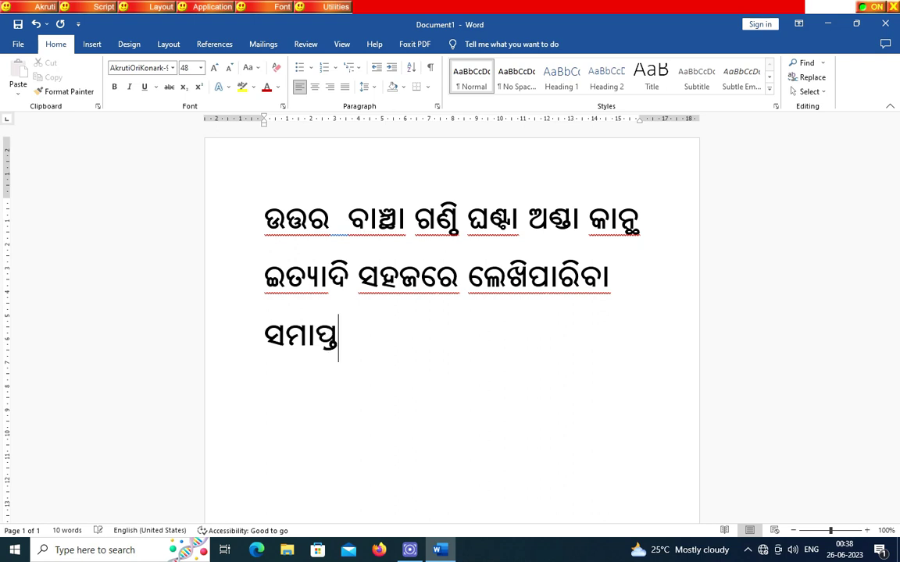